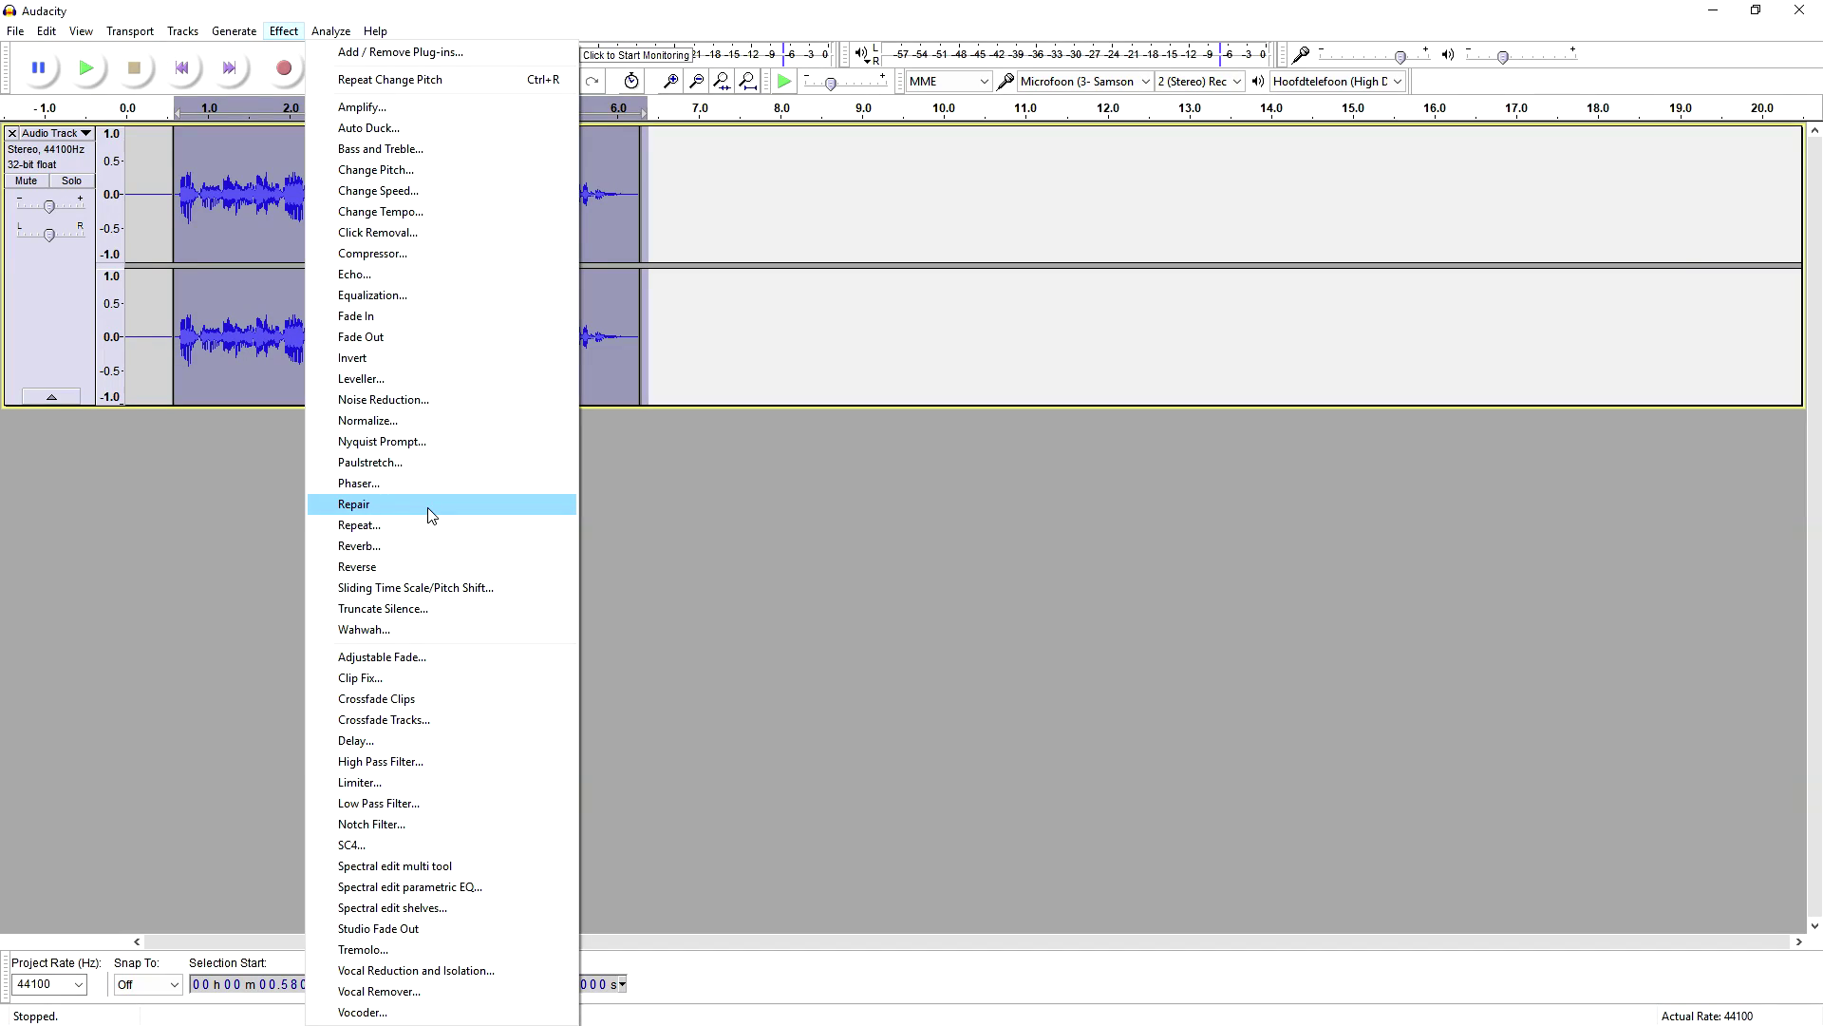
- Open the Limiter, raise the left input gain to 2.70 dB, and preview it
left_click(451, 781)
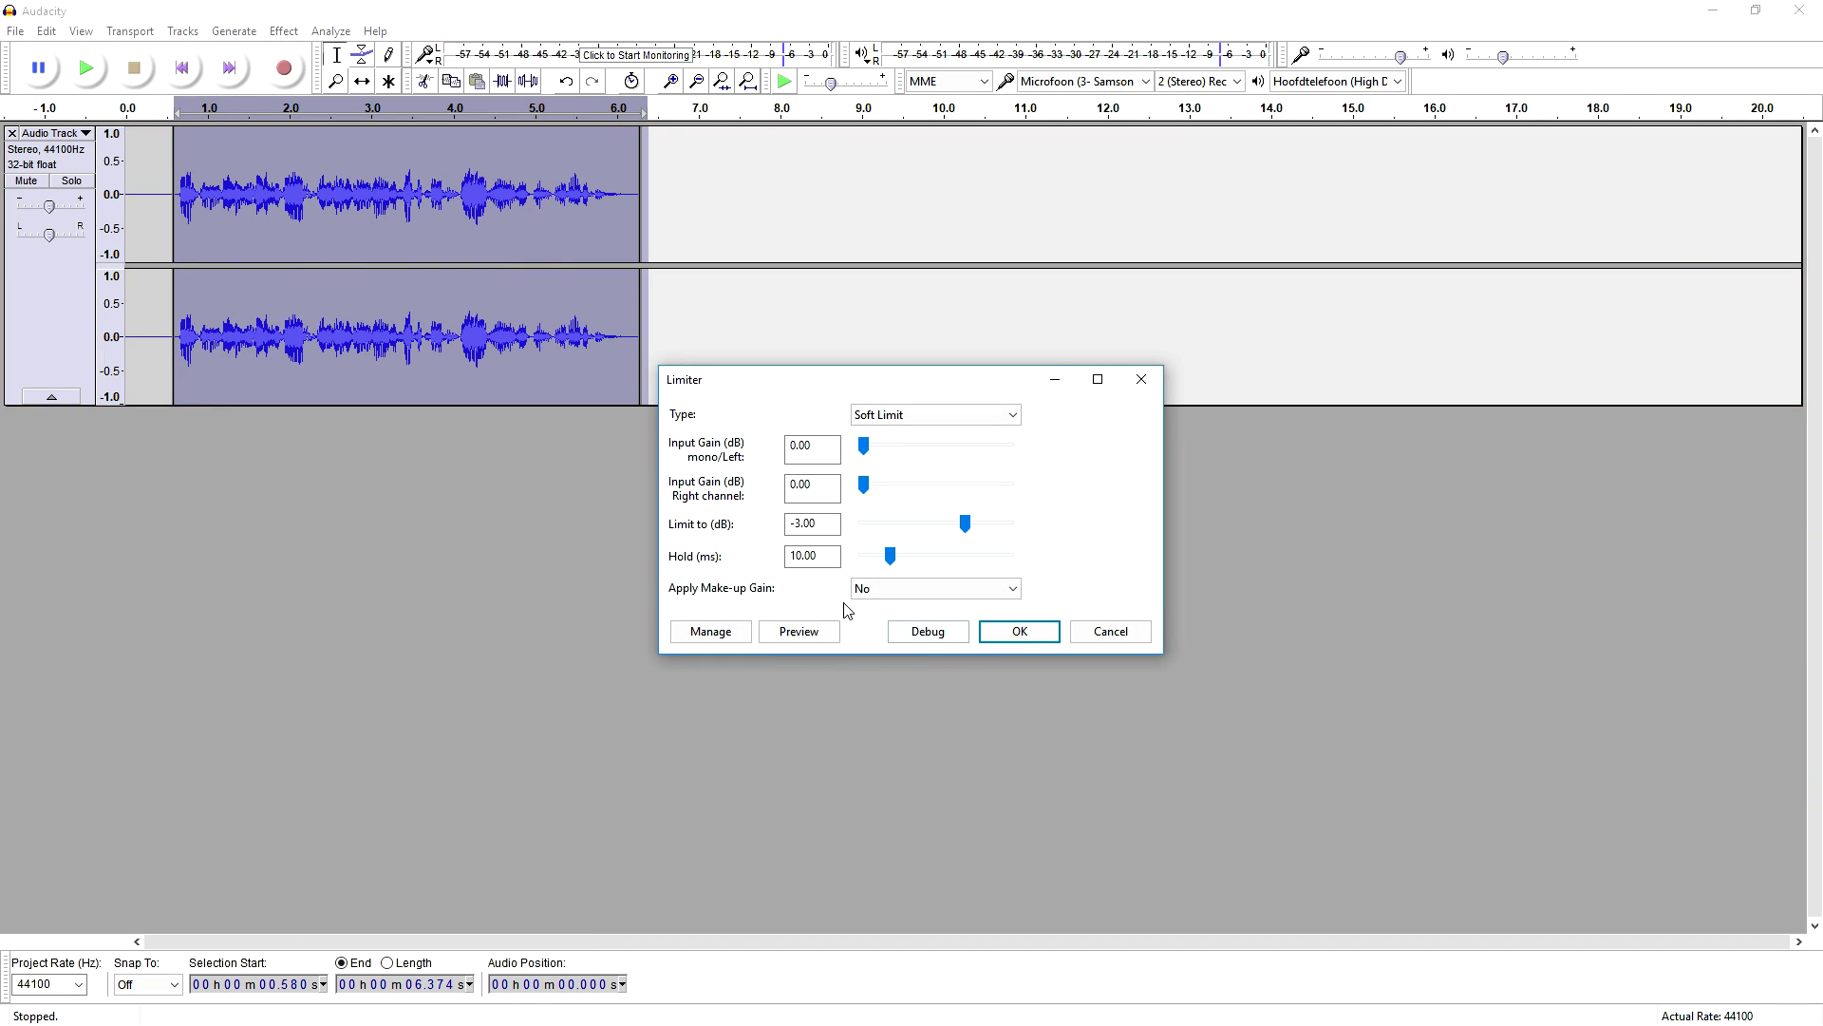
left_click_drag(867, 456, 905, 458)
left_click(795, 635)
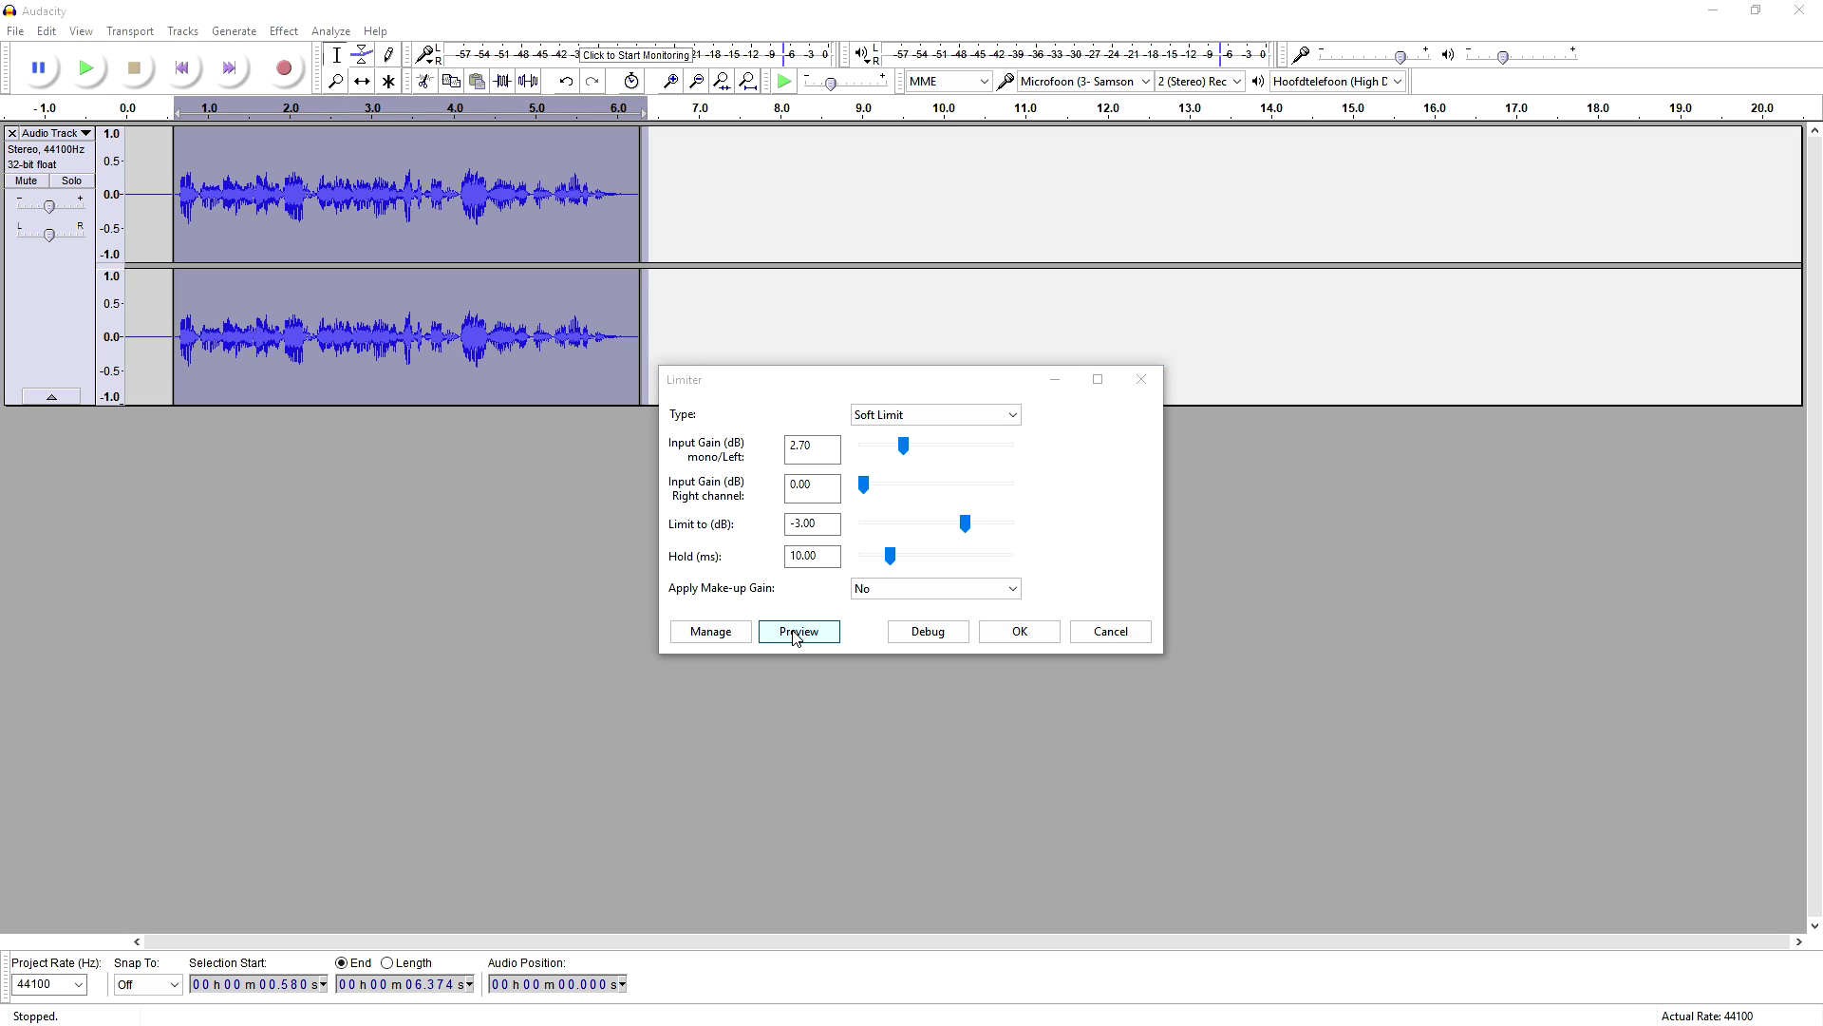
left_click(1090, 574)
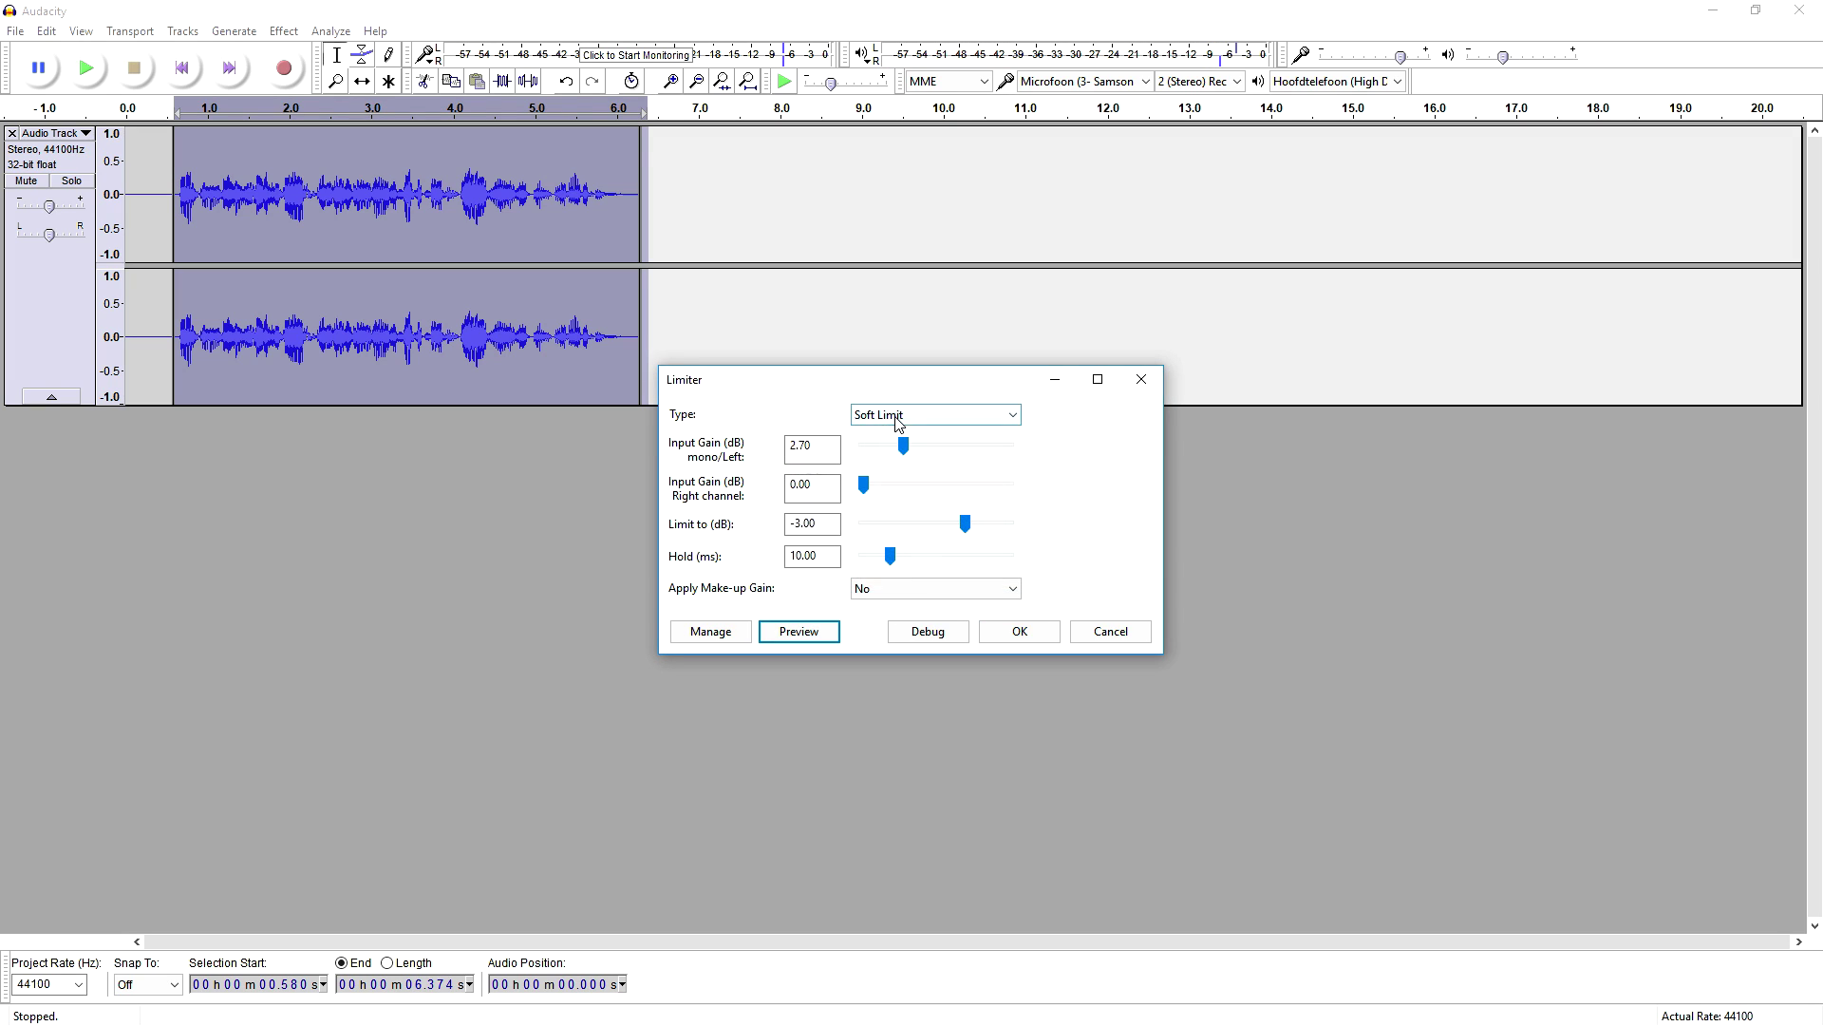
- Set the limiter type to Hard Limit with a 0.00 dB limit and 15.70 ms hold
left_click(898, 418)
left_click(918, 448)
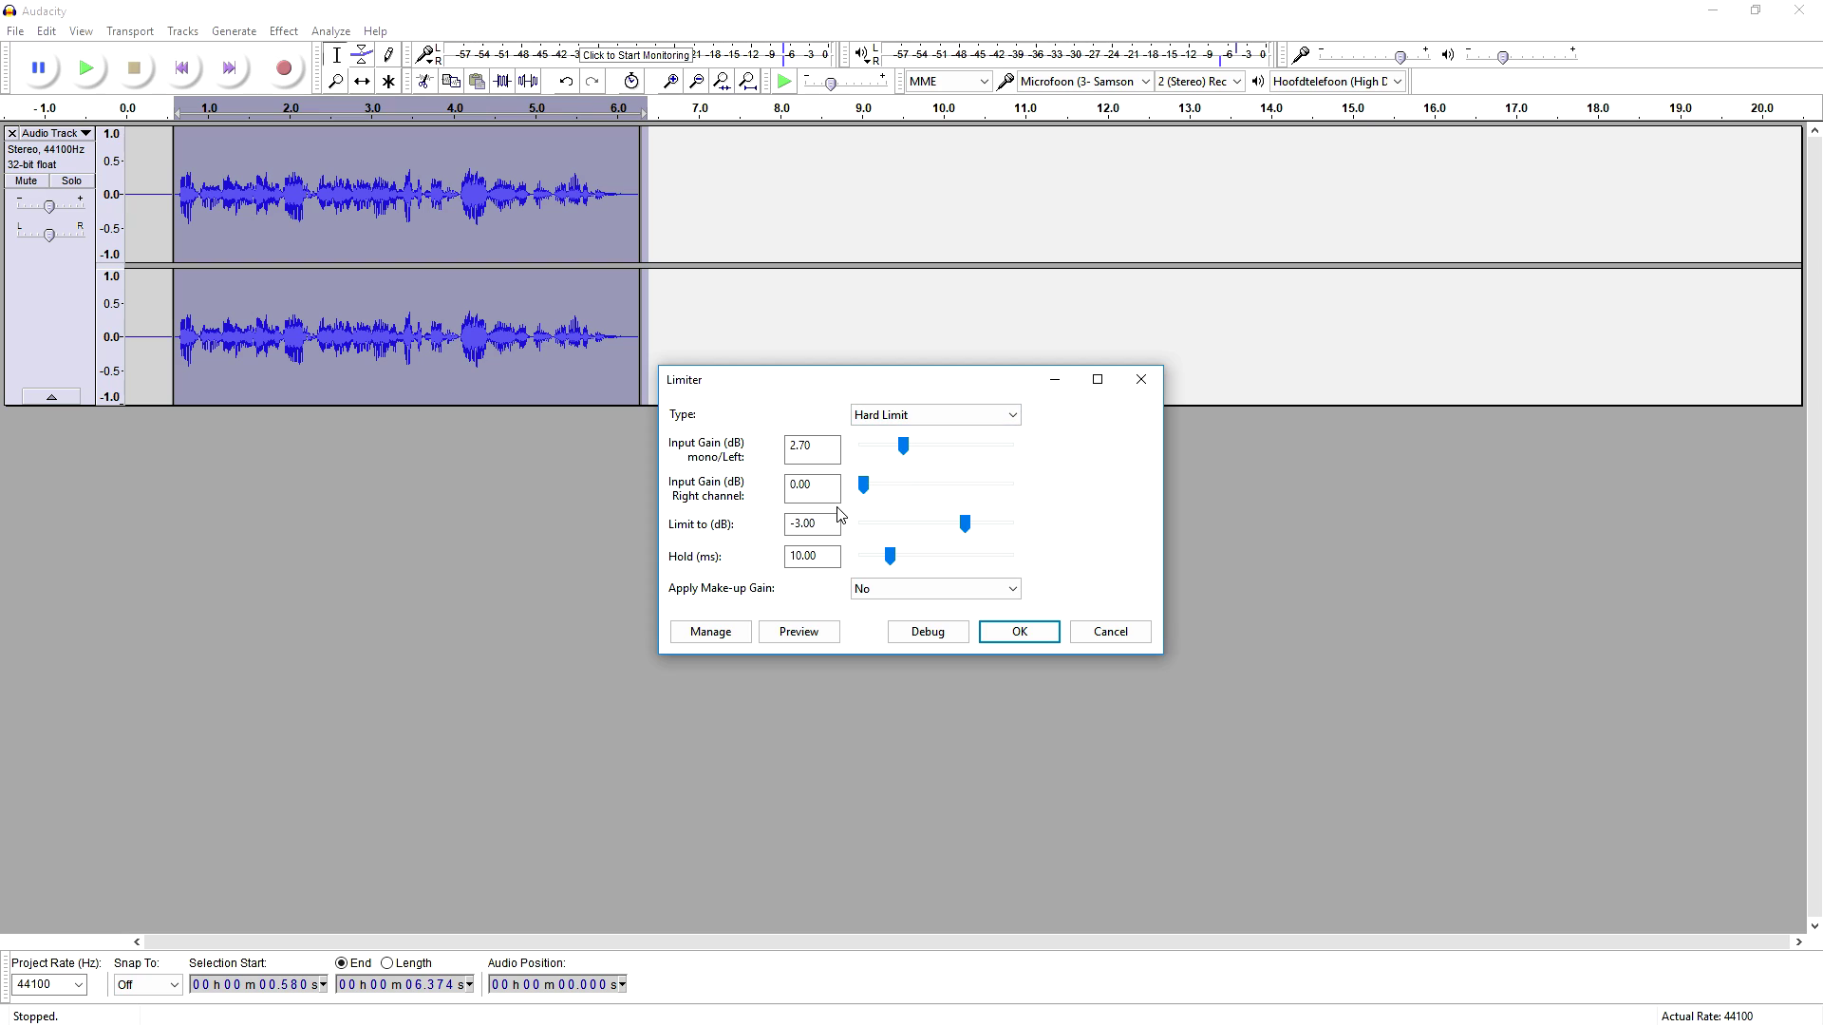
left_click_drag(964, 523, 1010, 527)
left_click(799, 631)
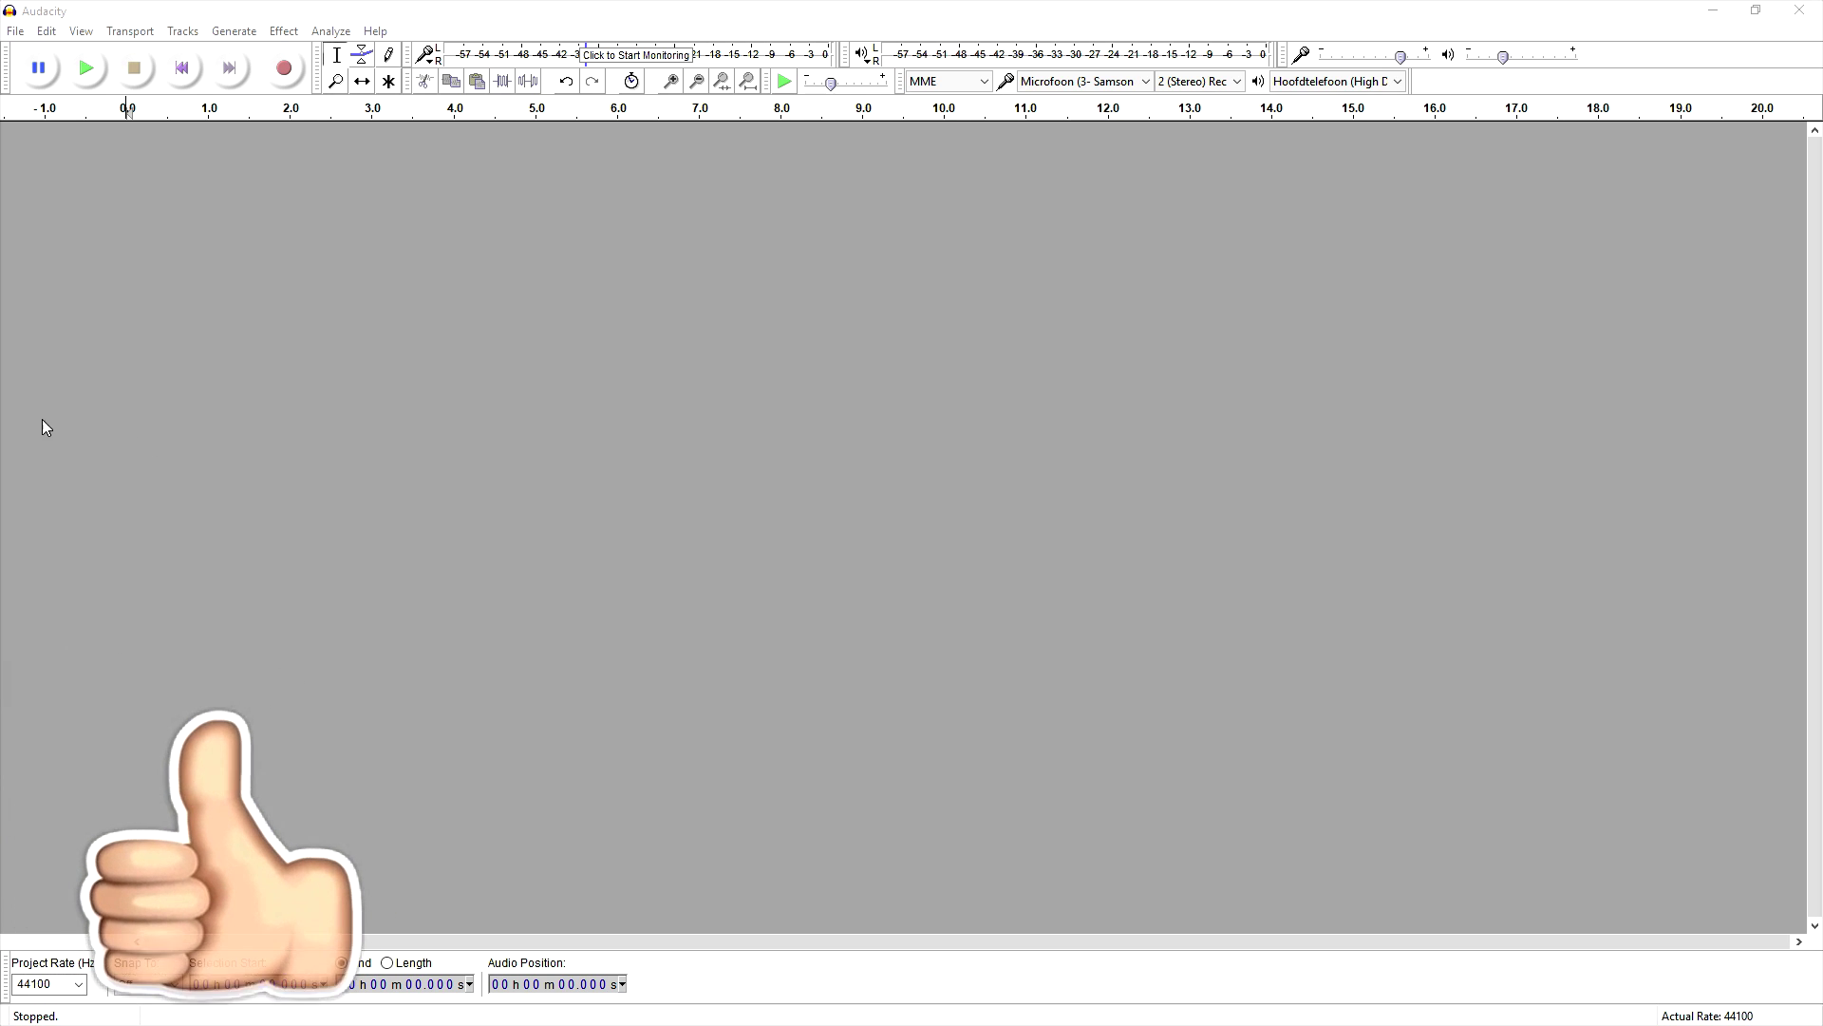
- Record a roughly 6-second stereo voice clip, play it back, and select its spoken part
left_click(282, 72)
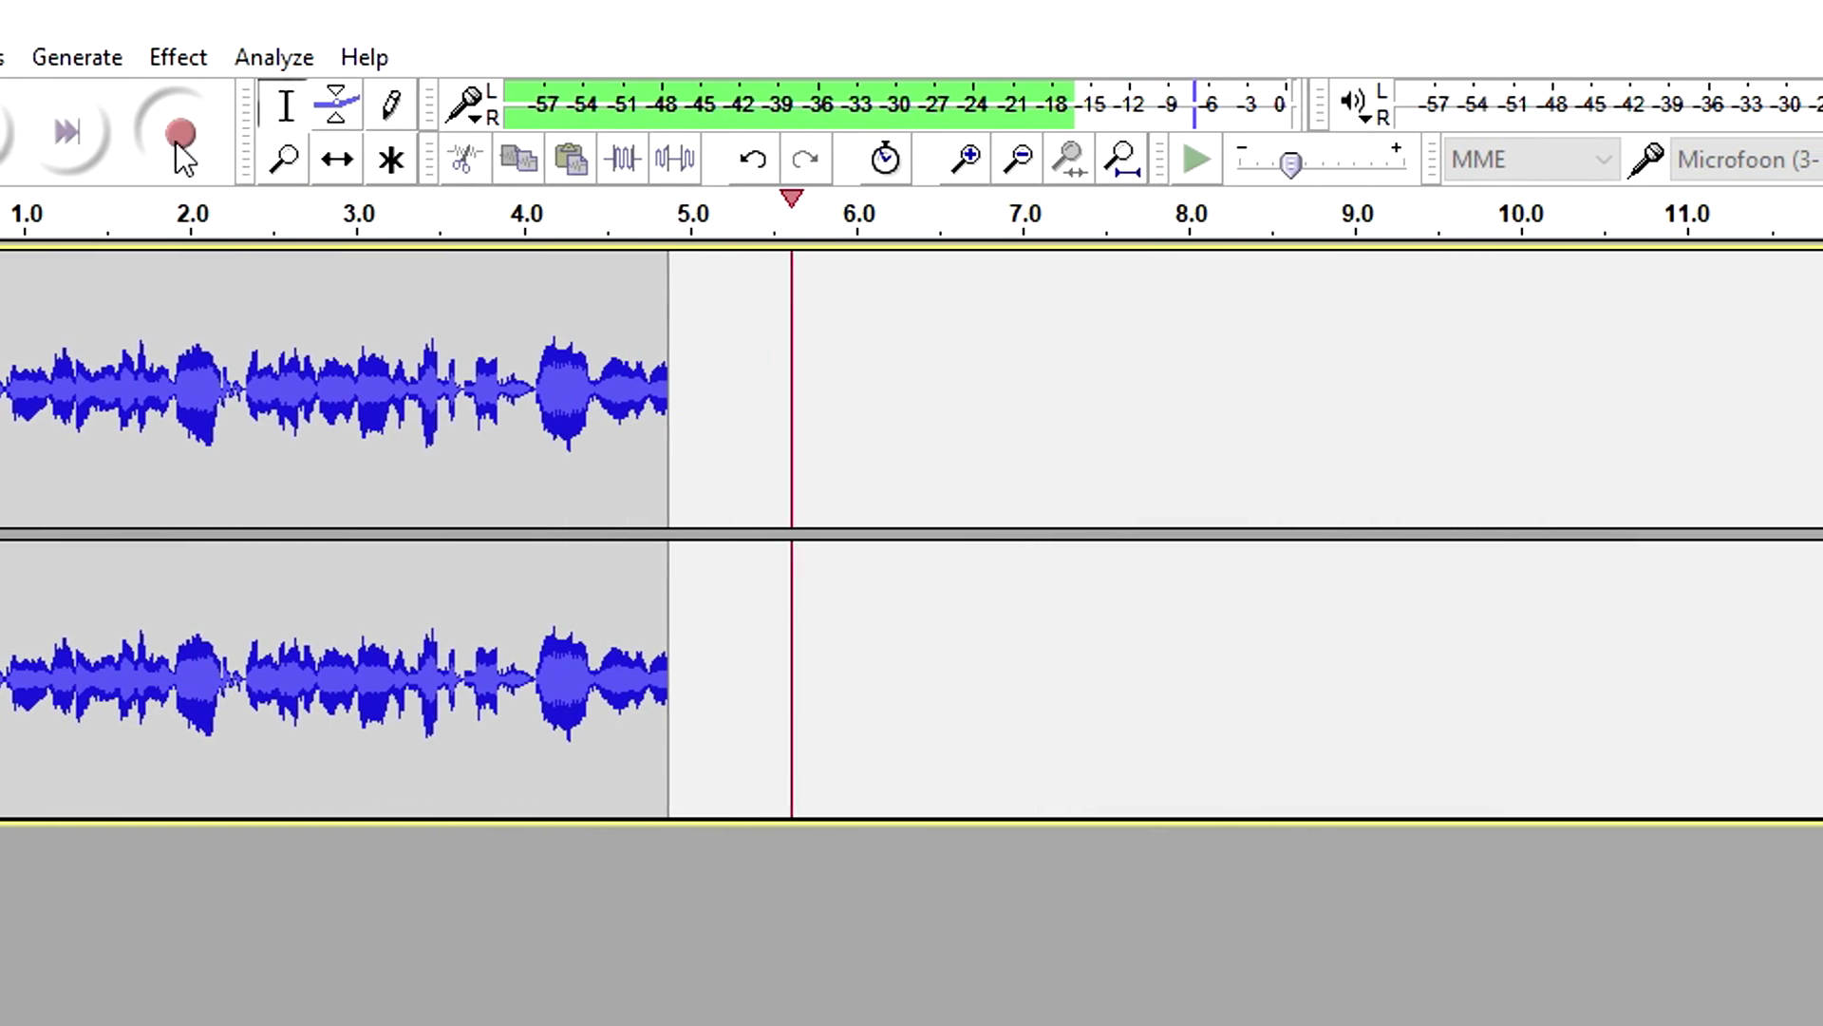
key("space")
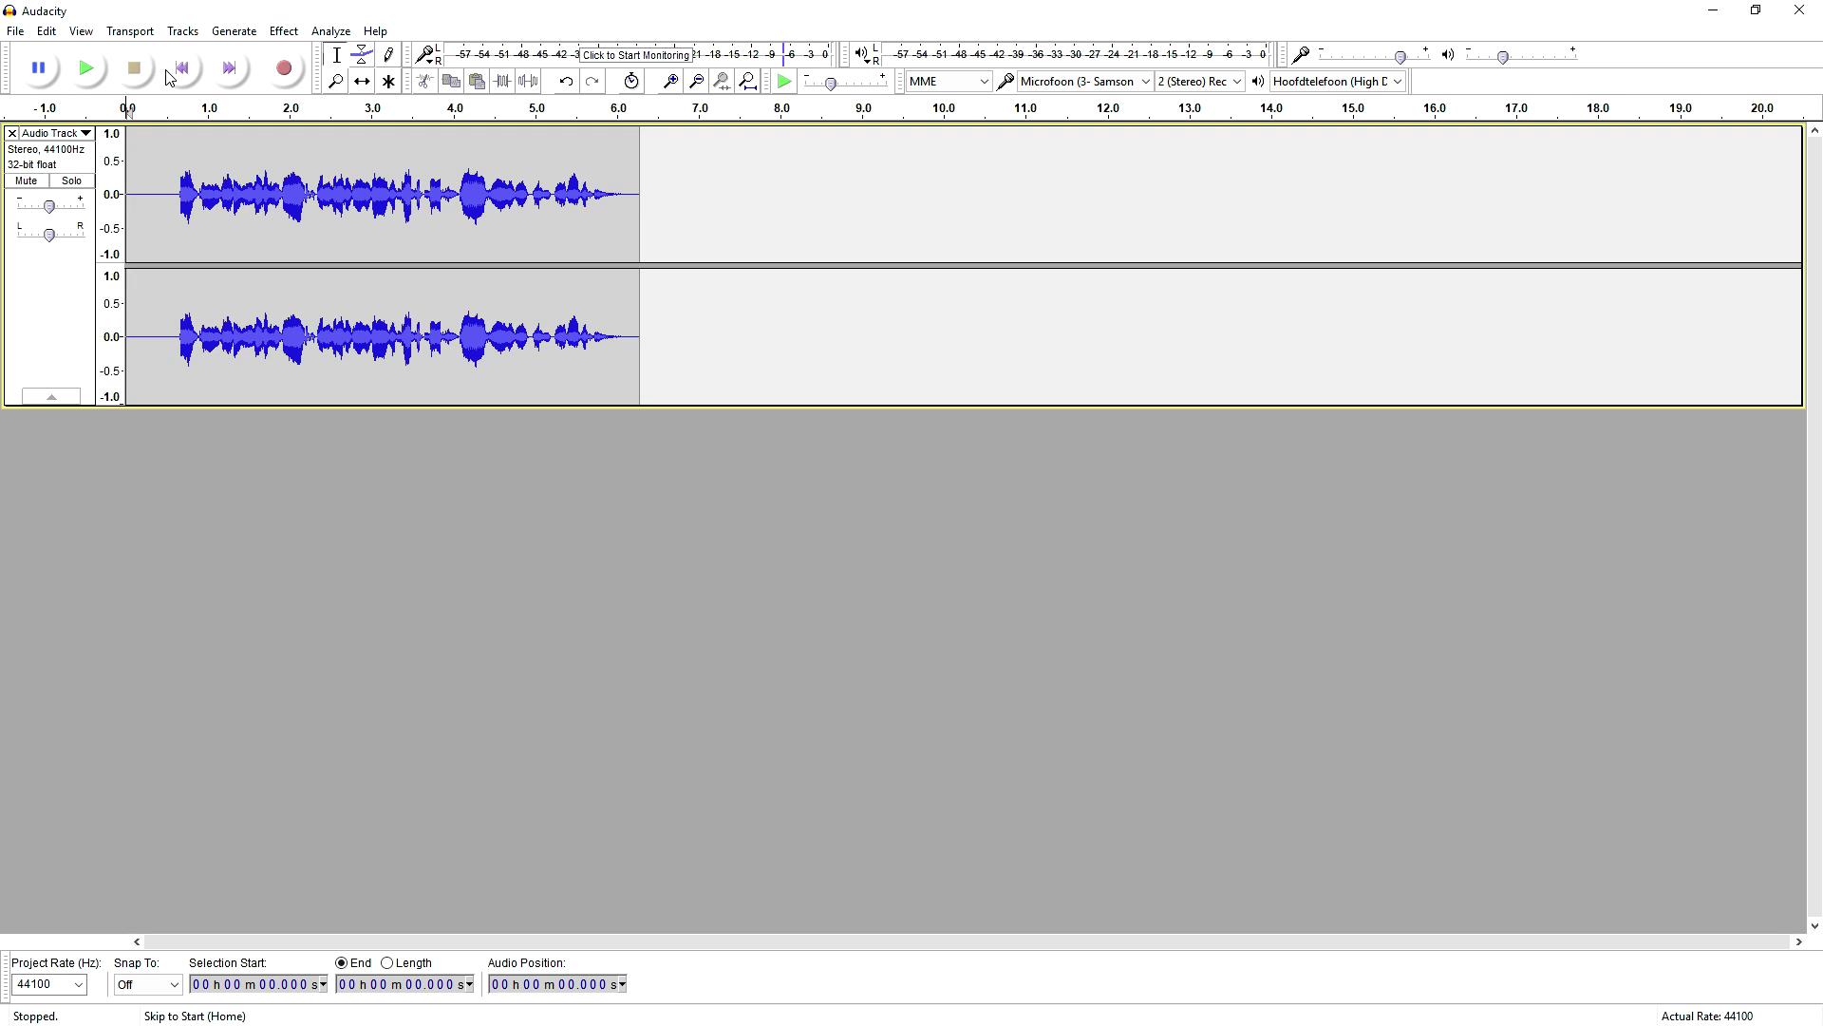
key("space")
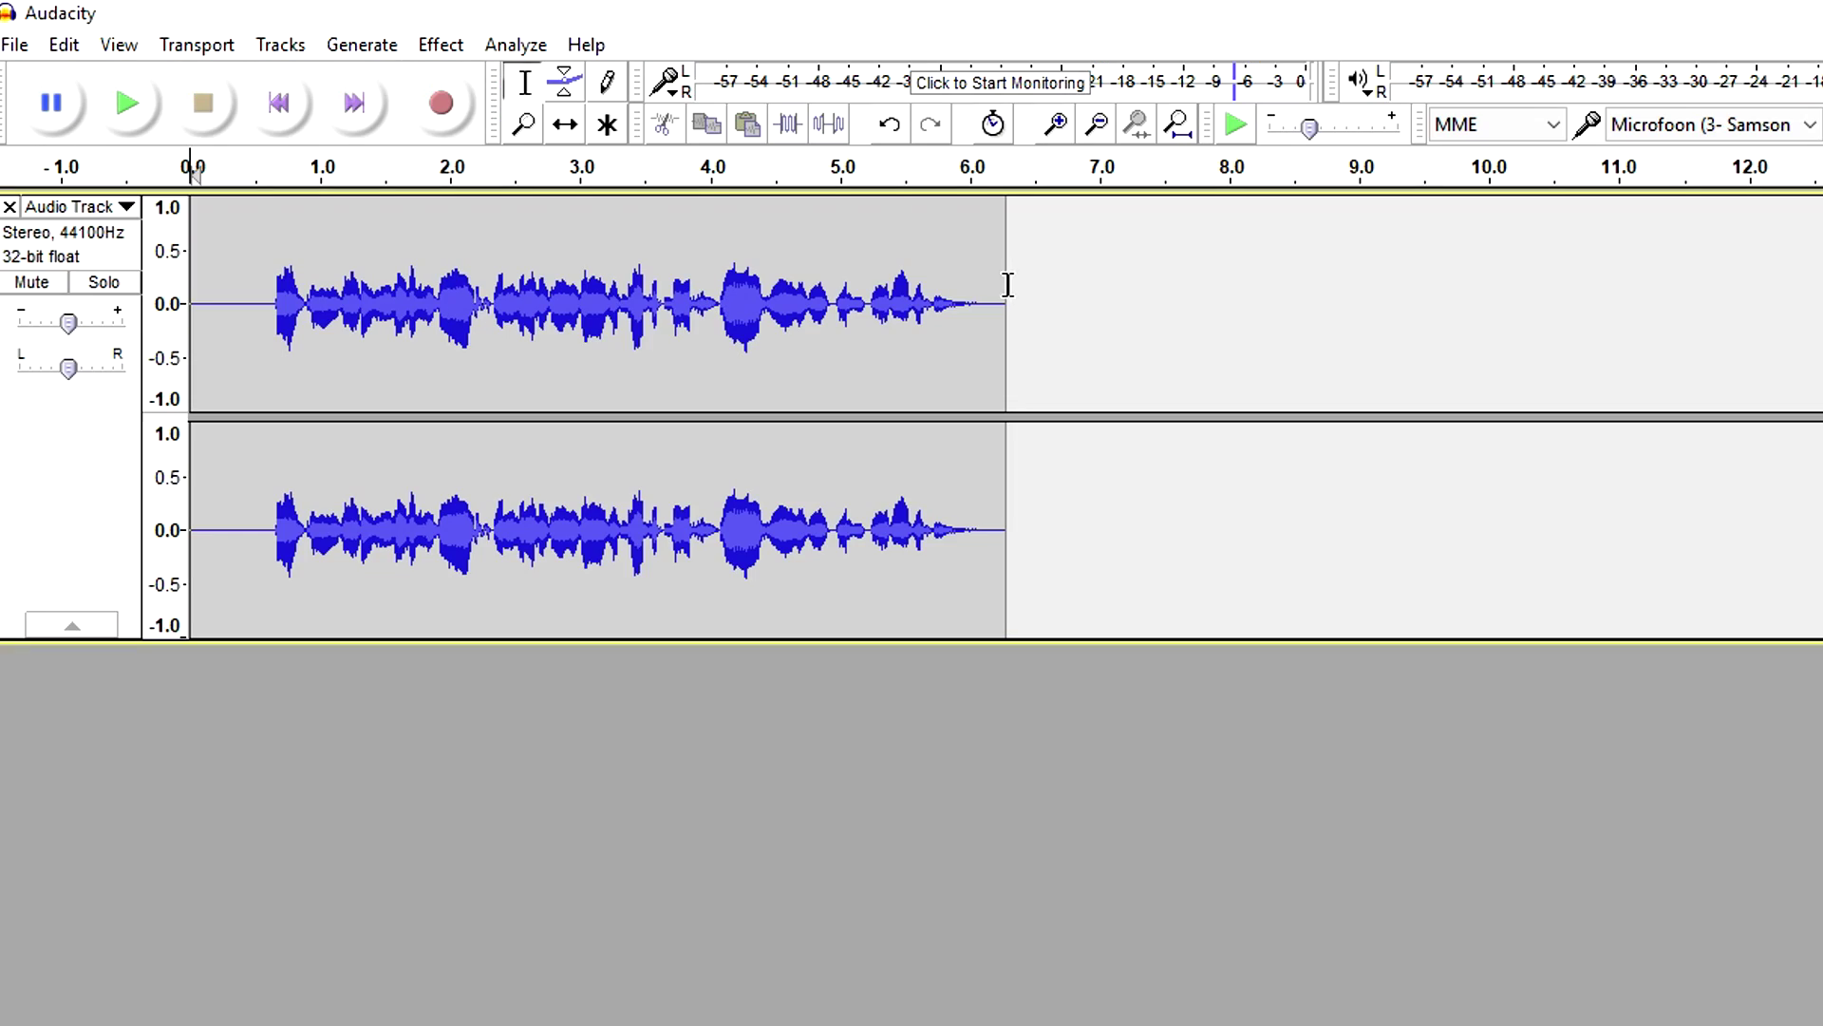
left_click_drag(644, 182, 178, 201)
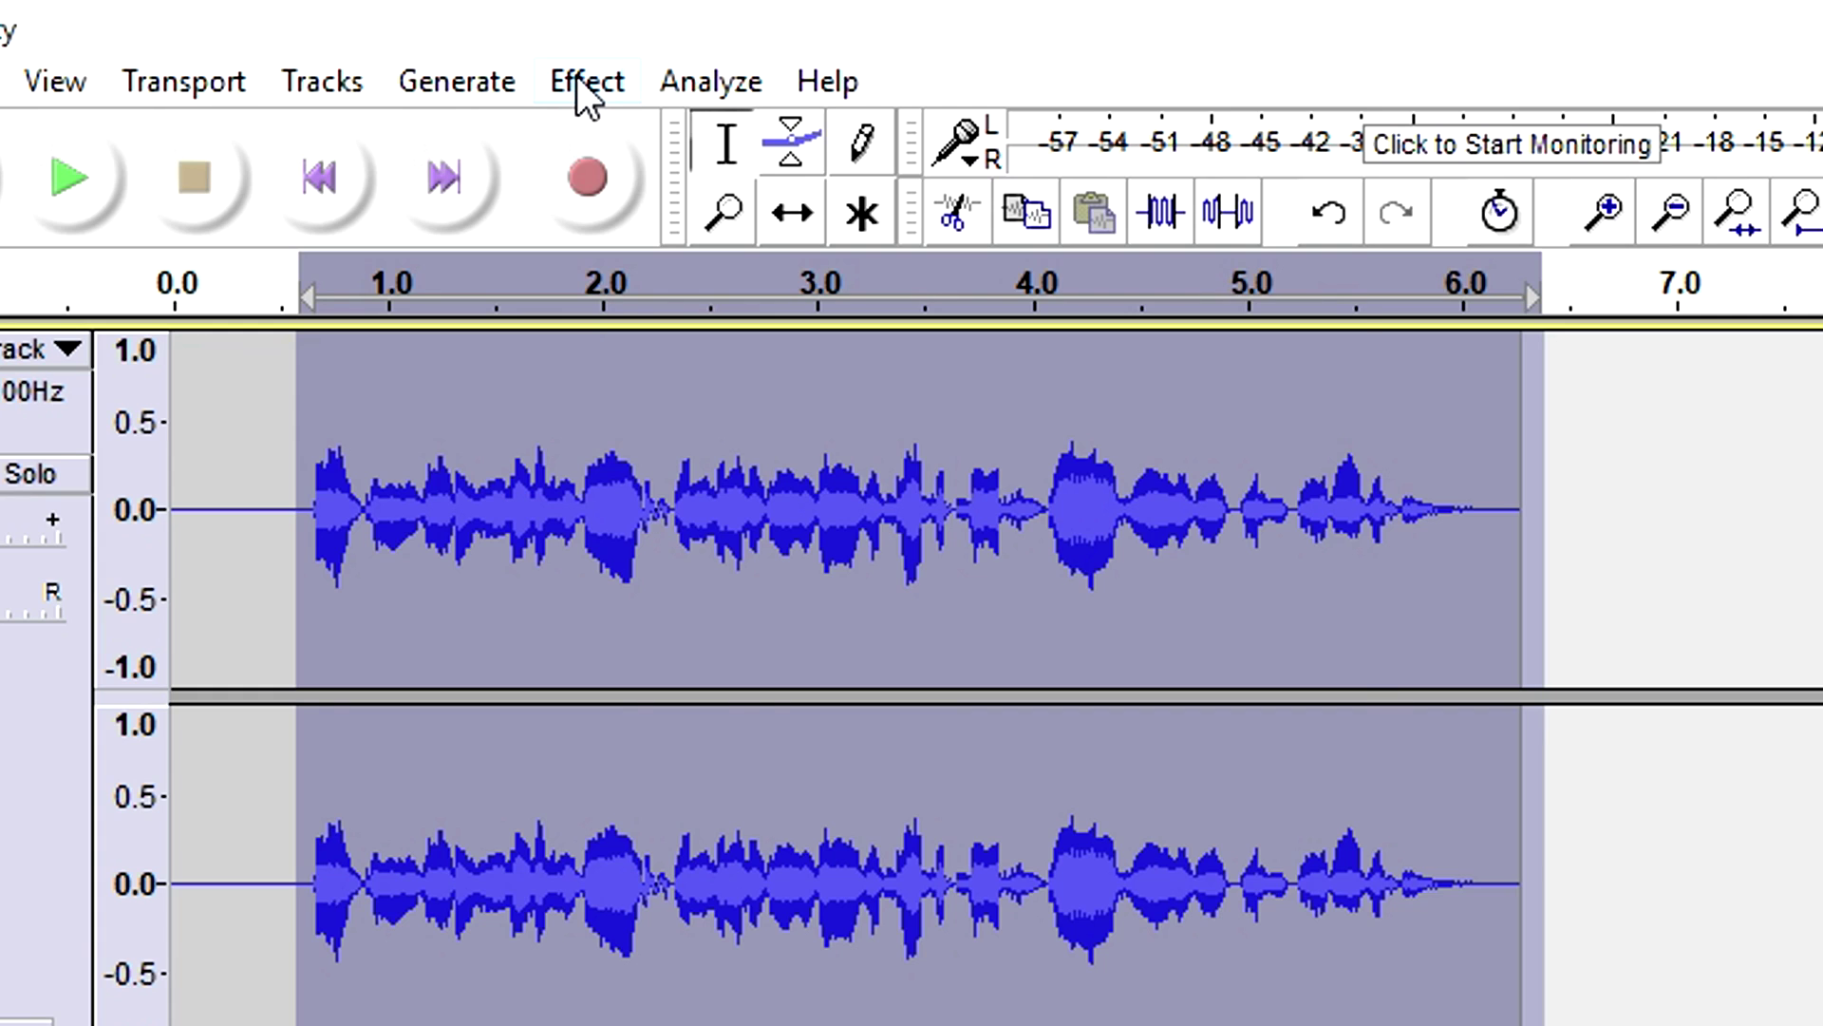
left_click(581, 81)
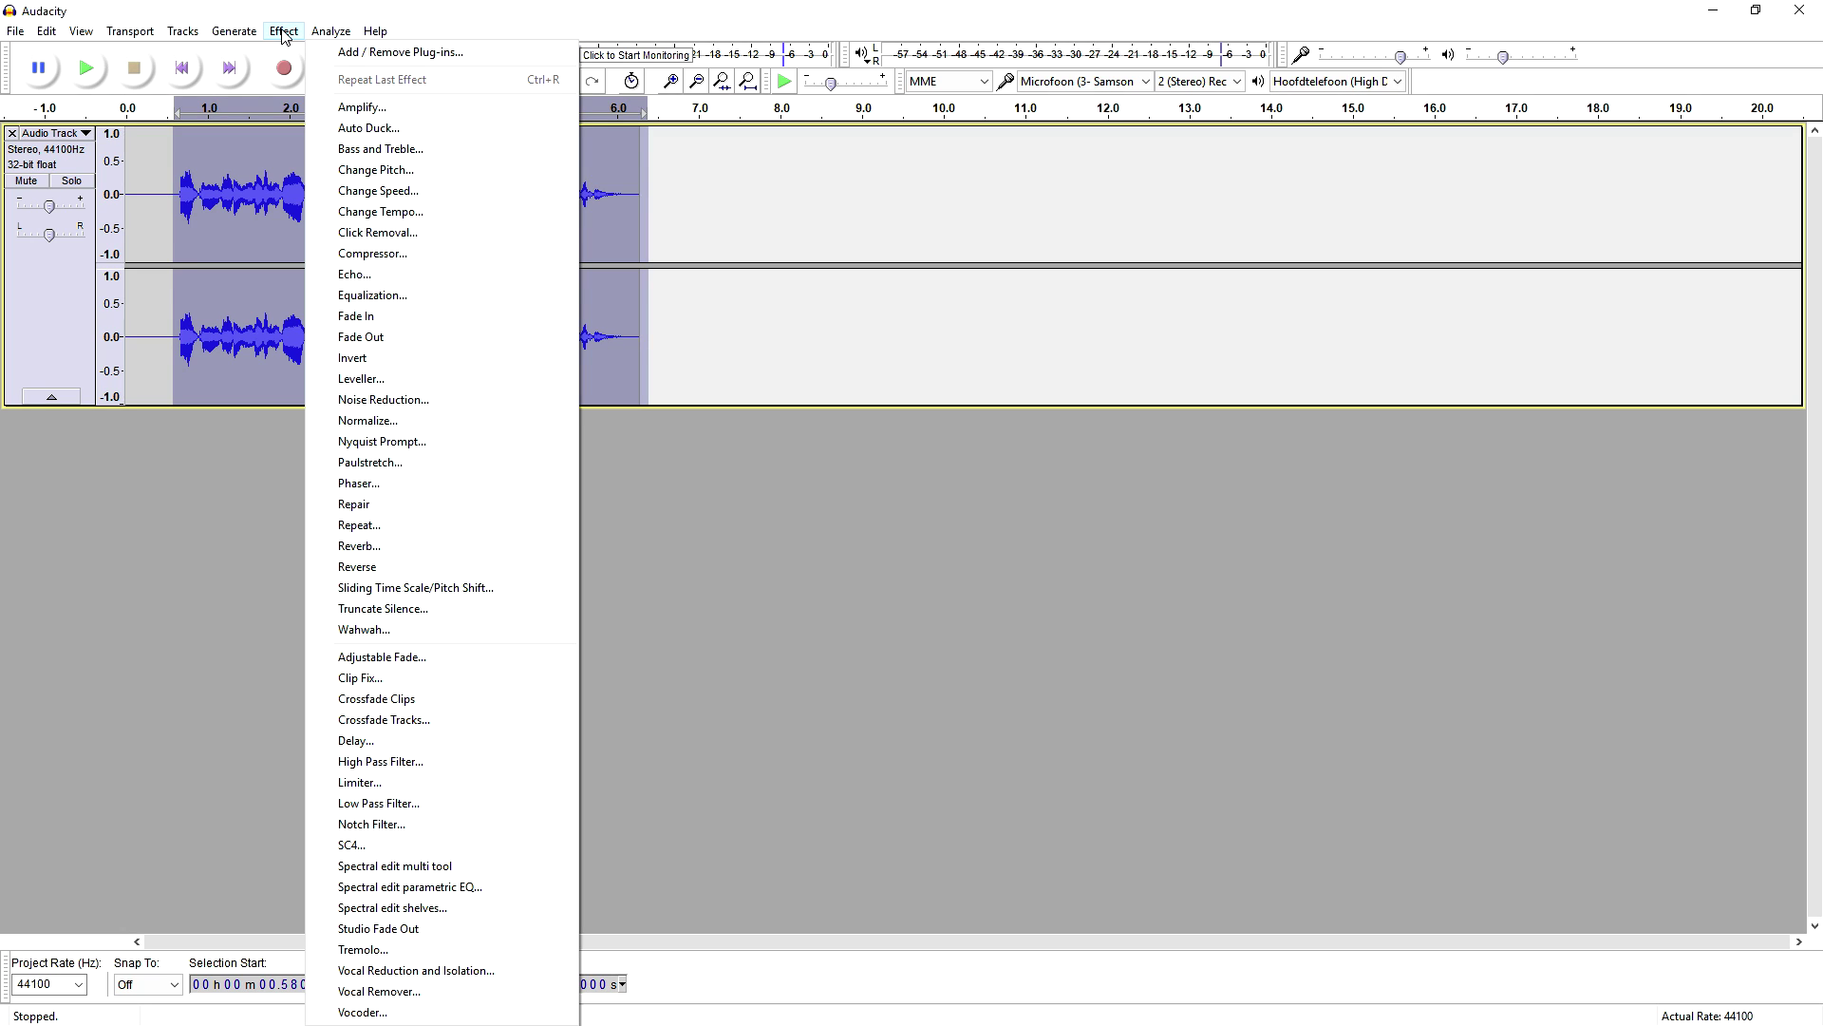
- Change the pitch to -49% (B1, -11.66 semitones), after previewing -41% and -67%
left_click(392, 169)
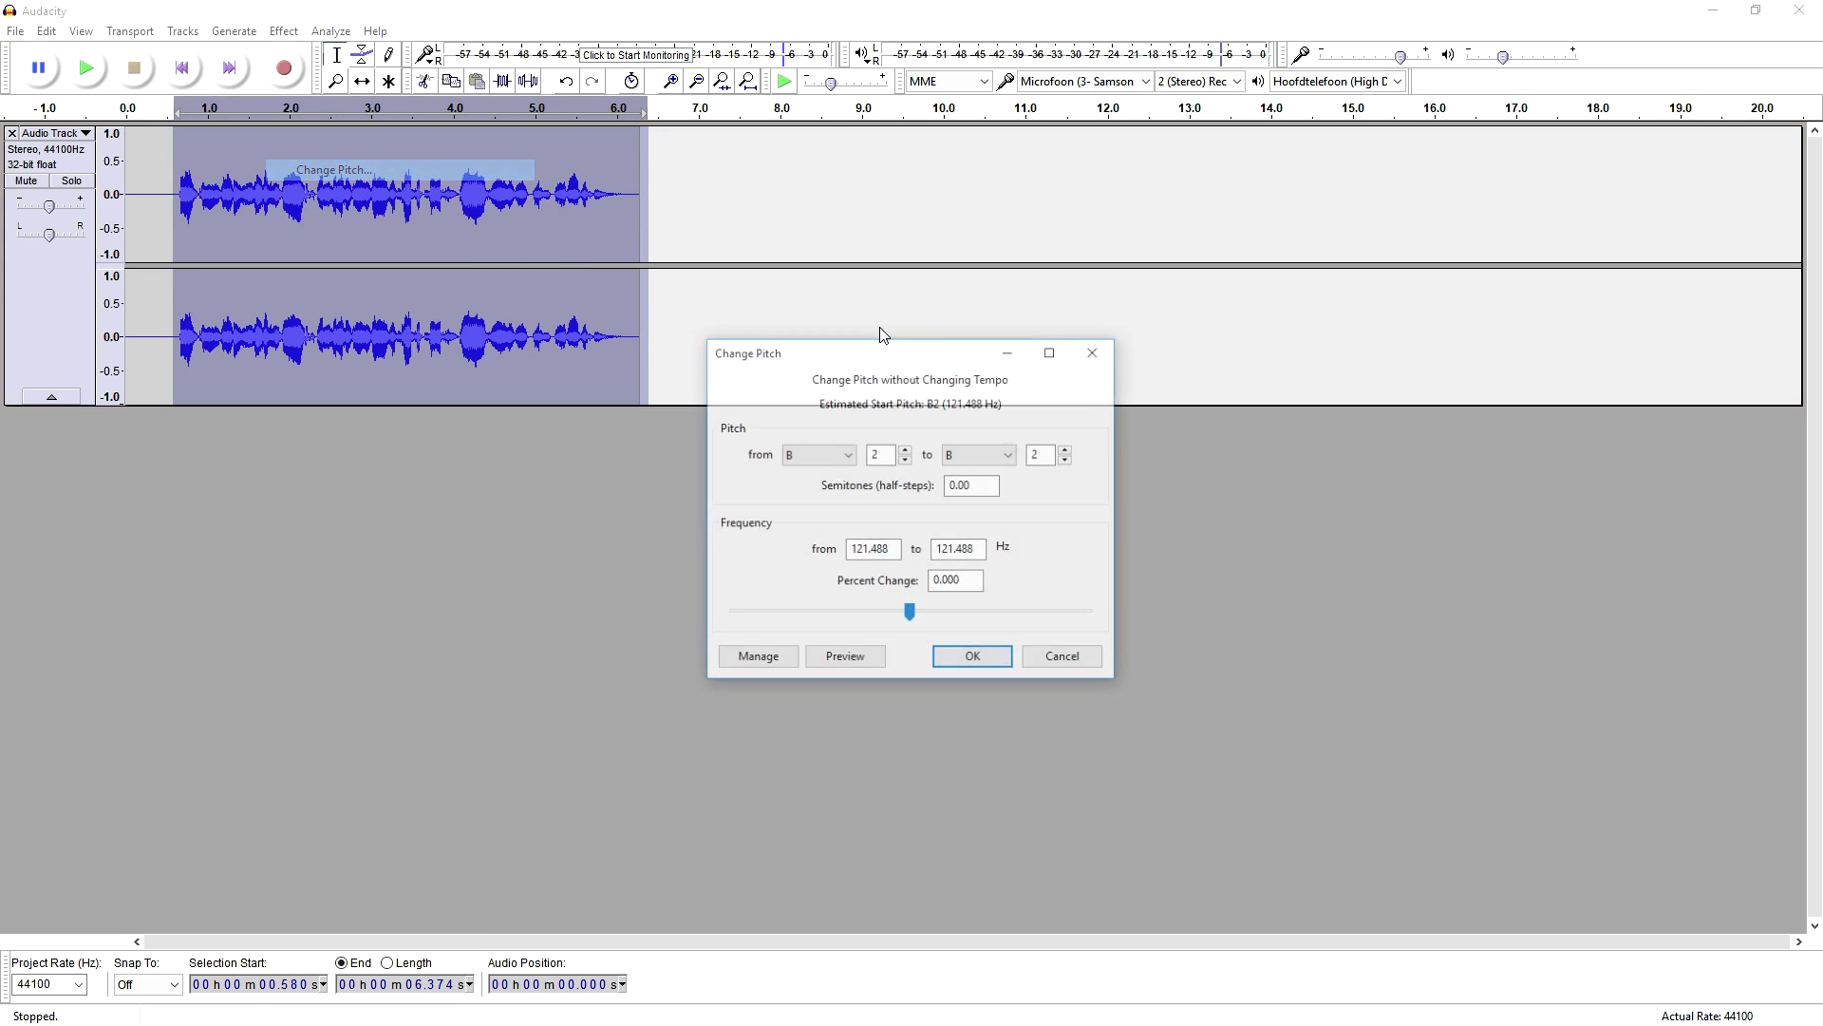
left_click_drag(860, 342, 1126, 237)
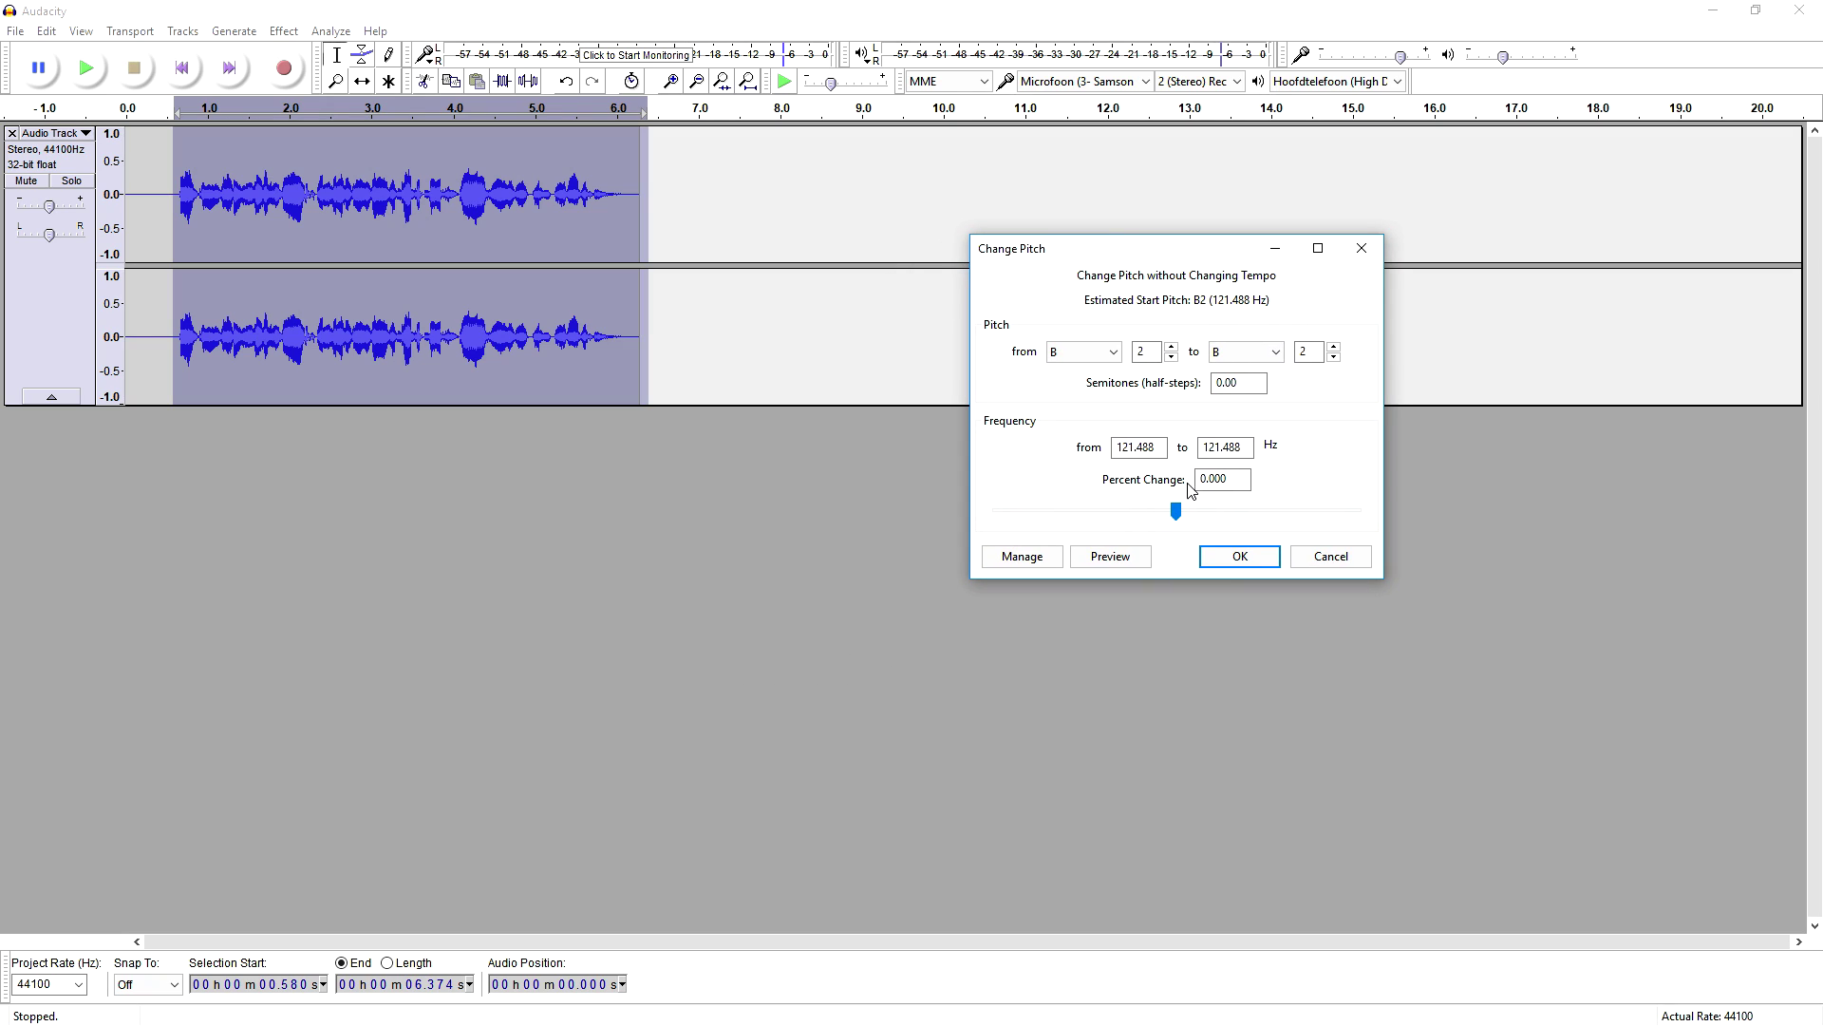
left_click_drag(1176, 517, 1102, 517)
left_click(1109, 558)
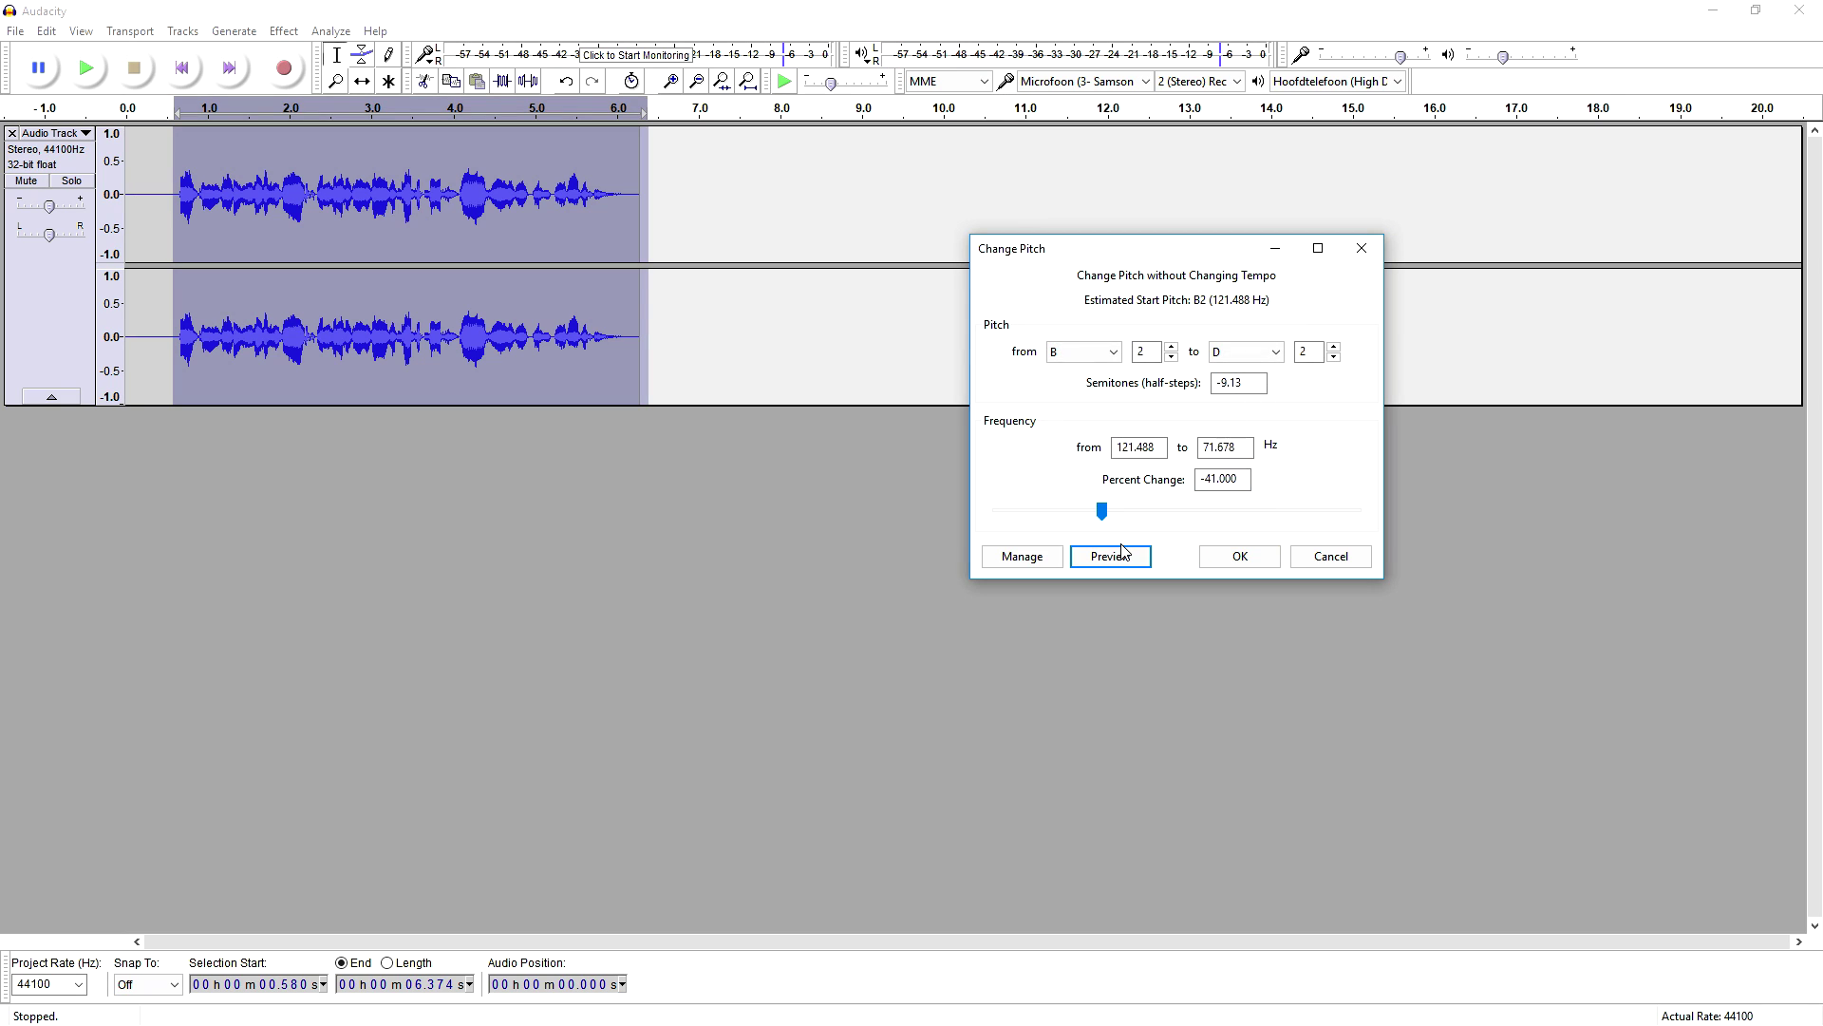
left_click_drag(1101, 511, 1057, 516)
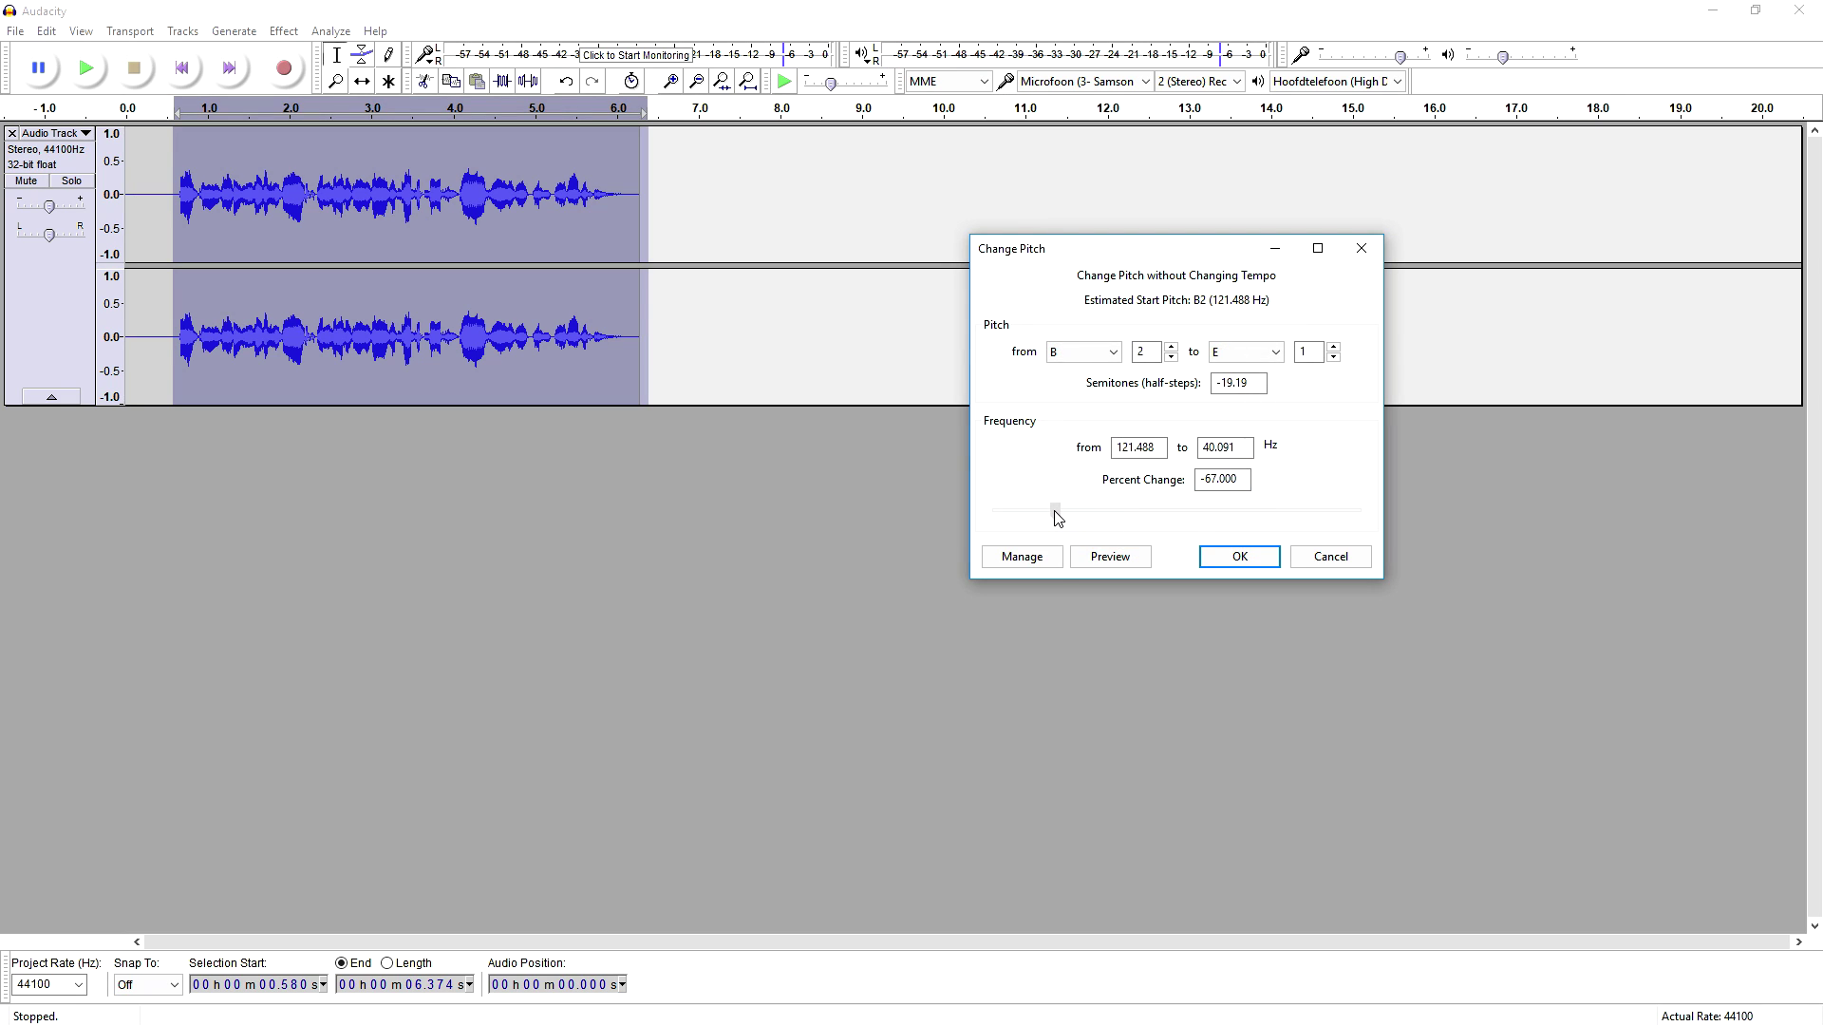
left_click(1127, 560)
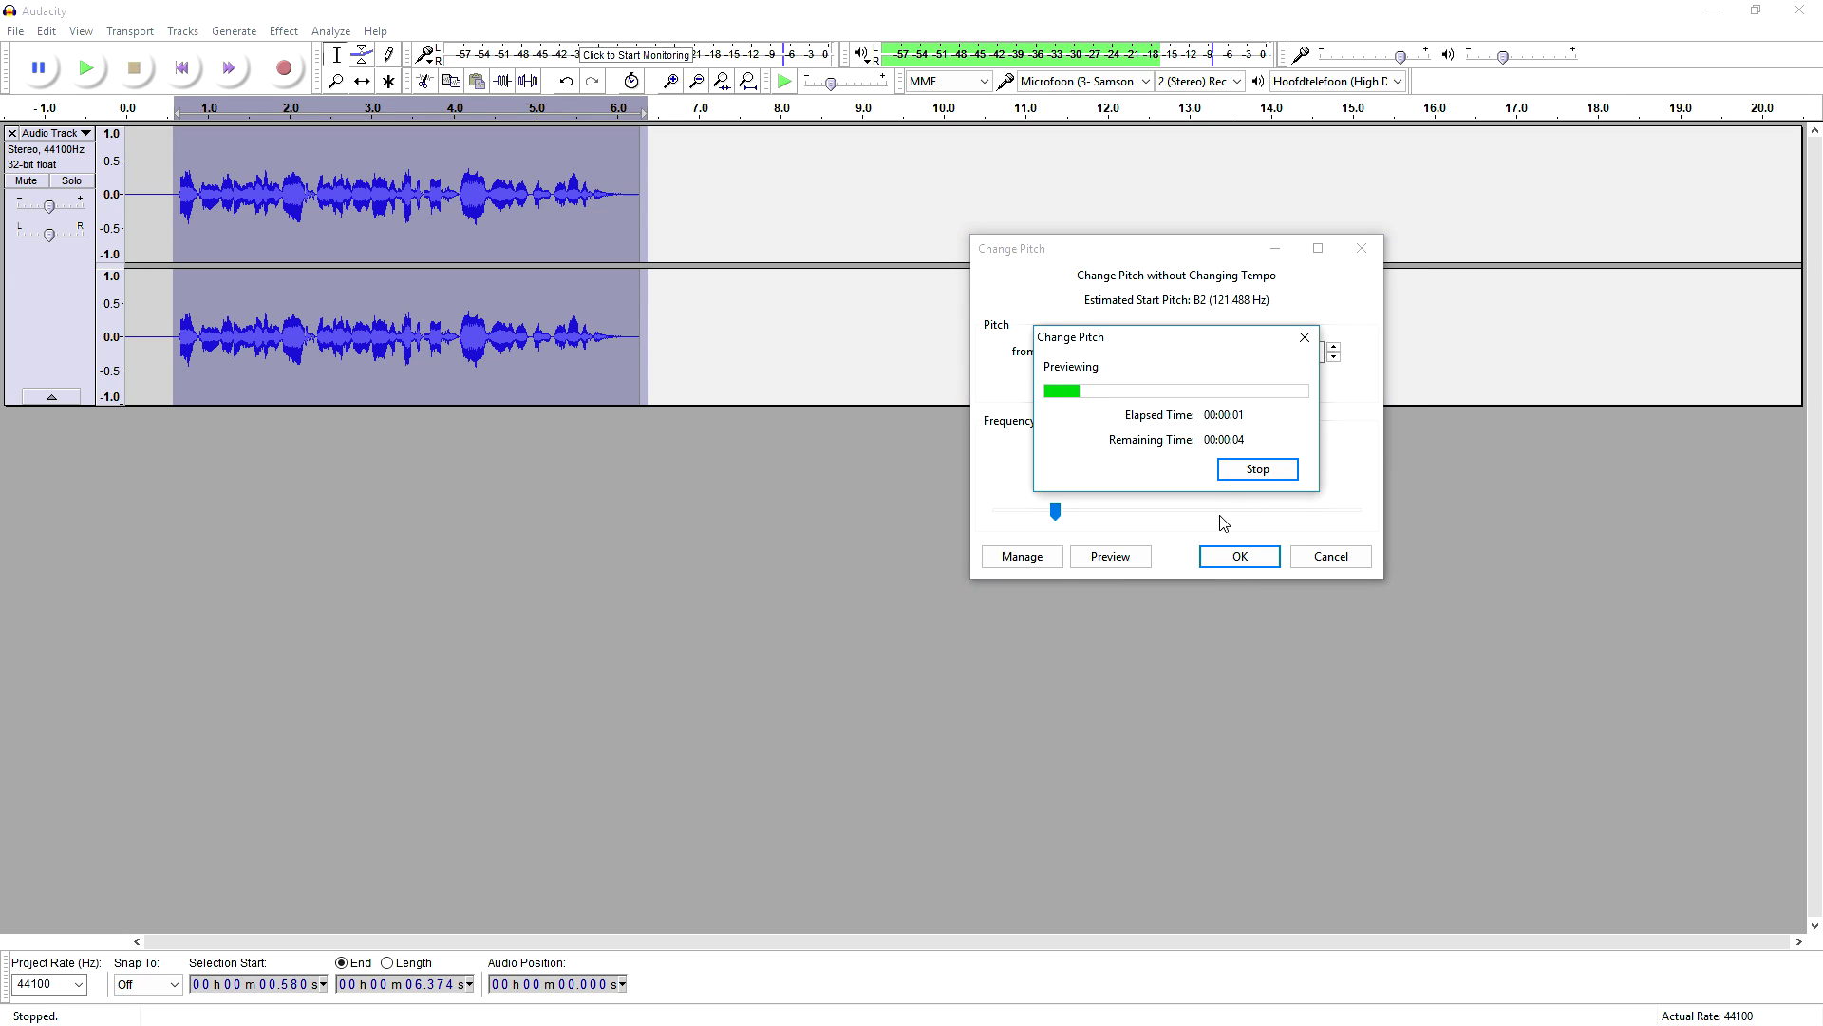
left_click(1234, 471)
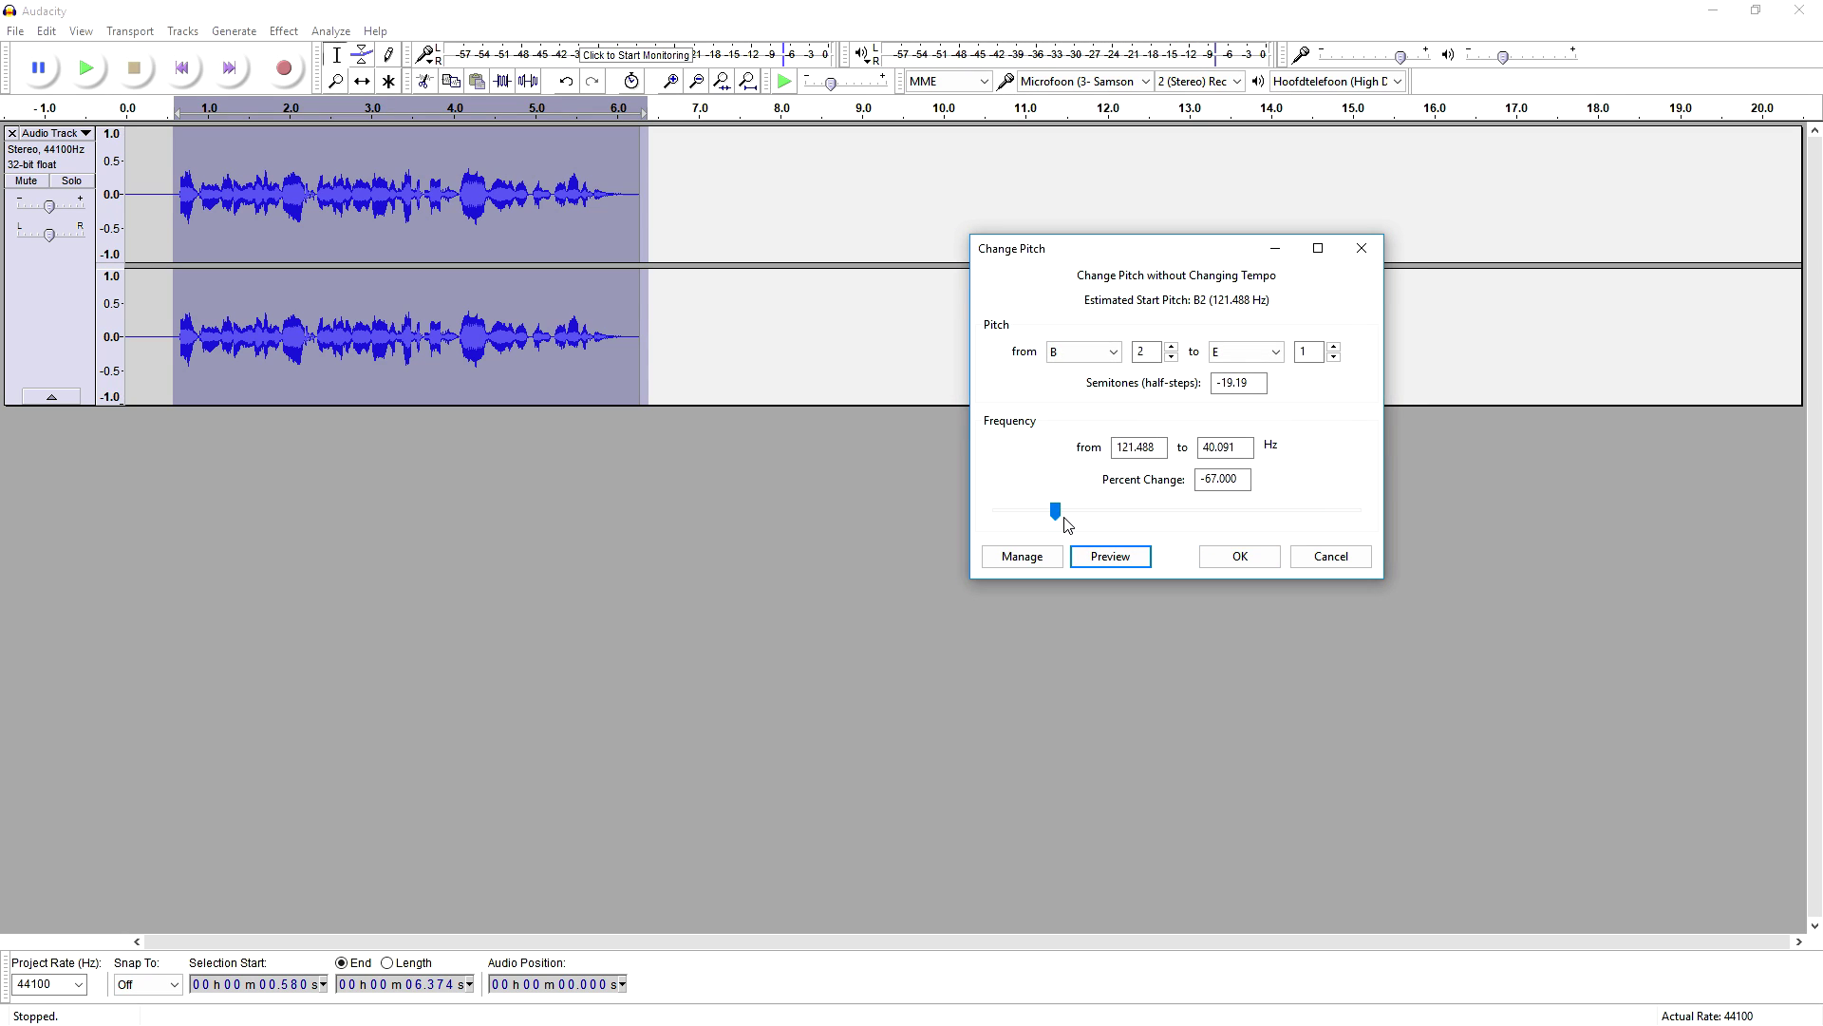
left_click_drag(1056, 513, 1089, 513)
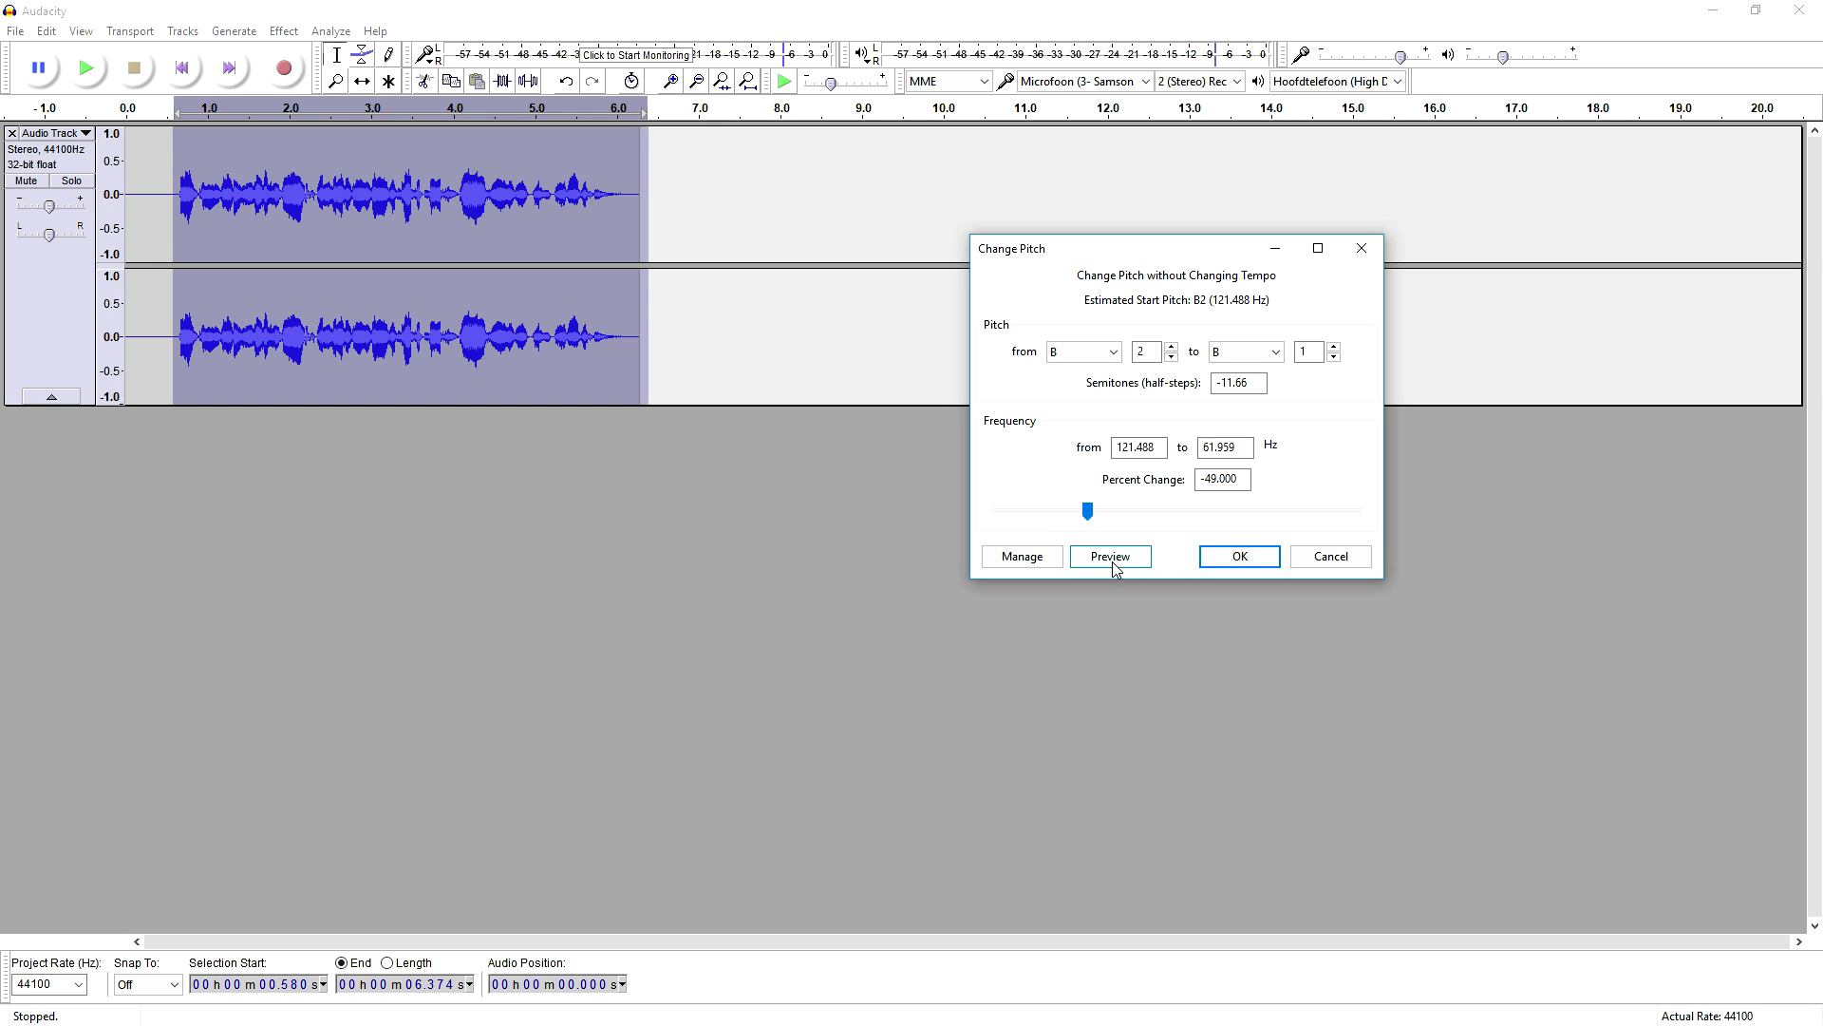
left_click(1111, 556)
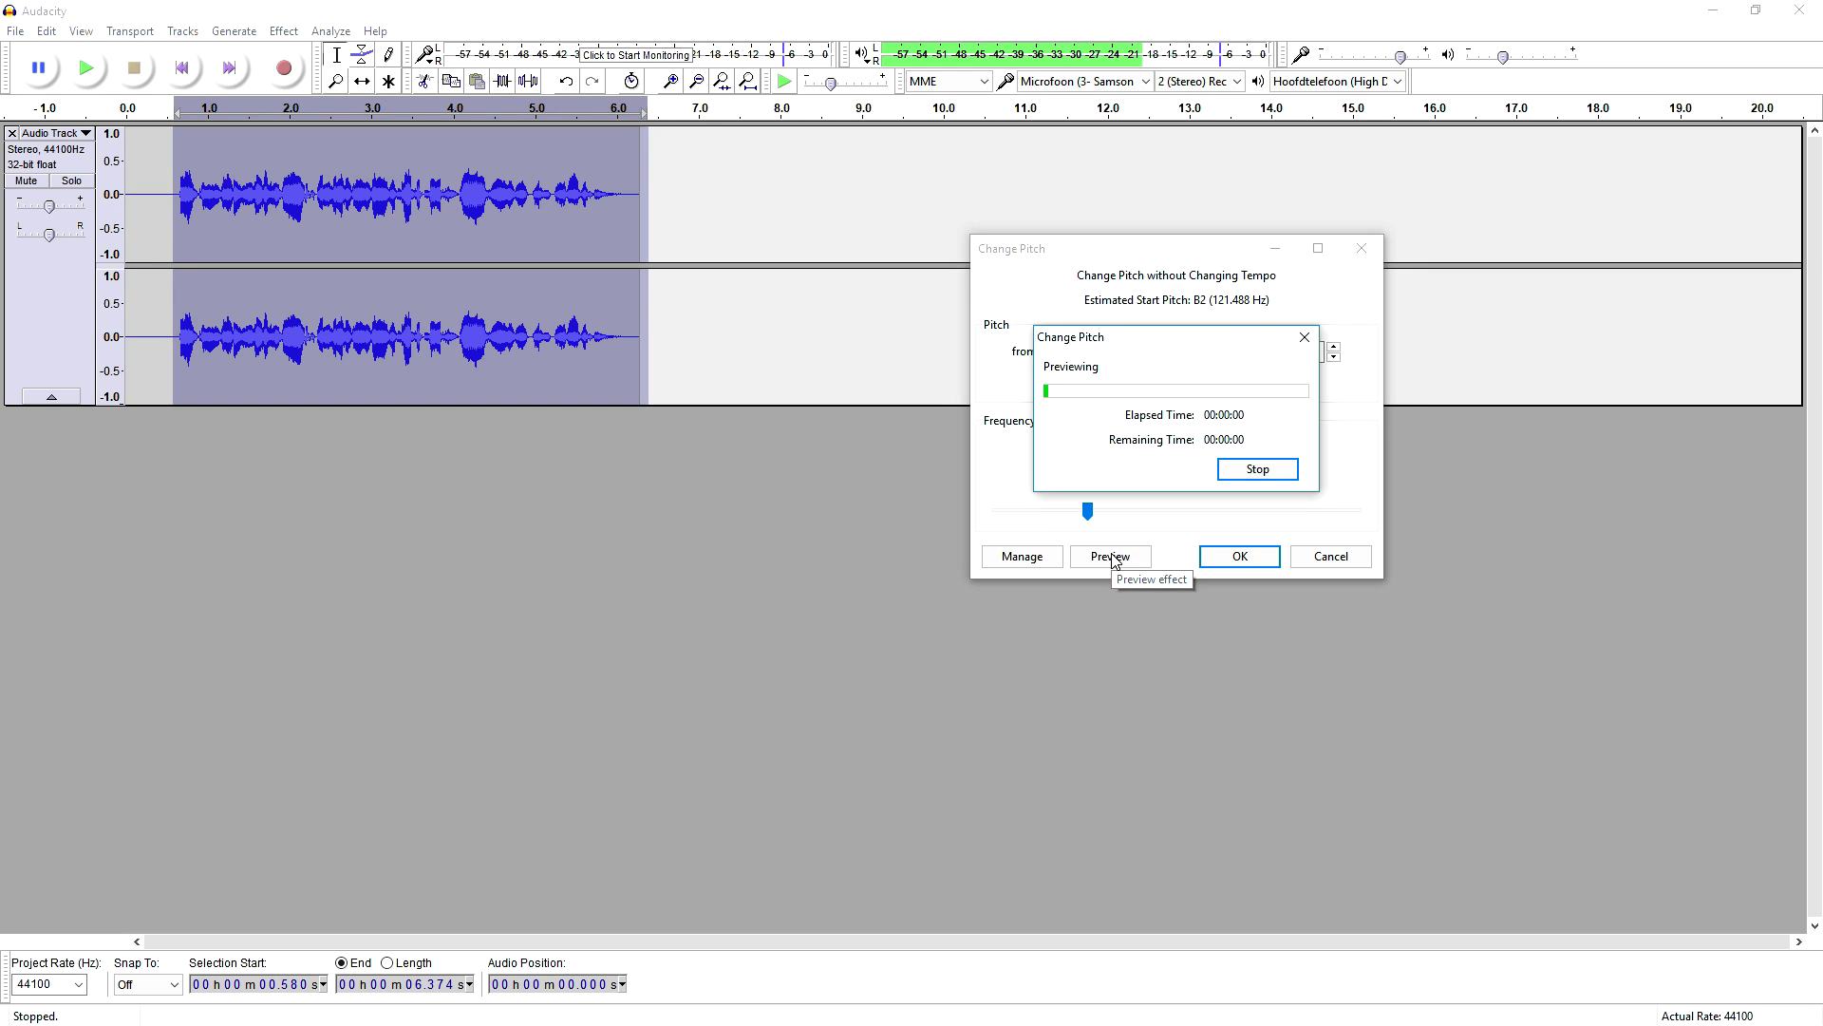
left_click(1252, 470)
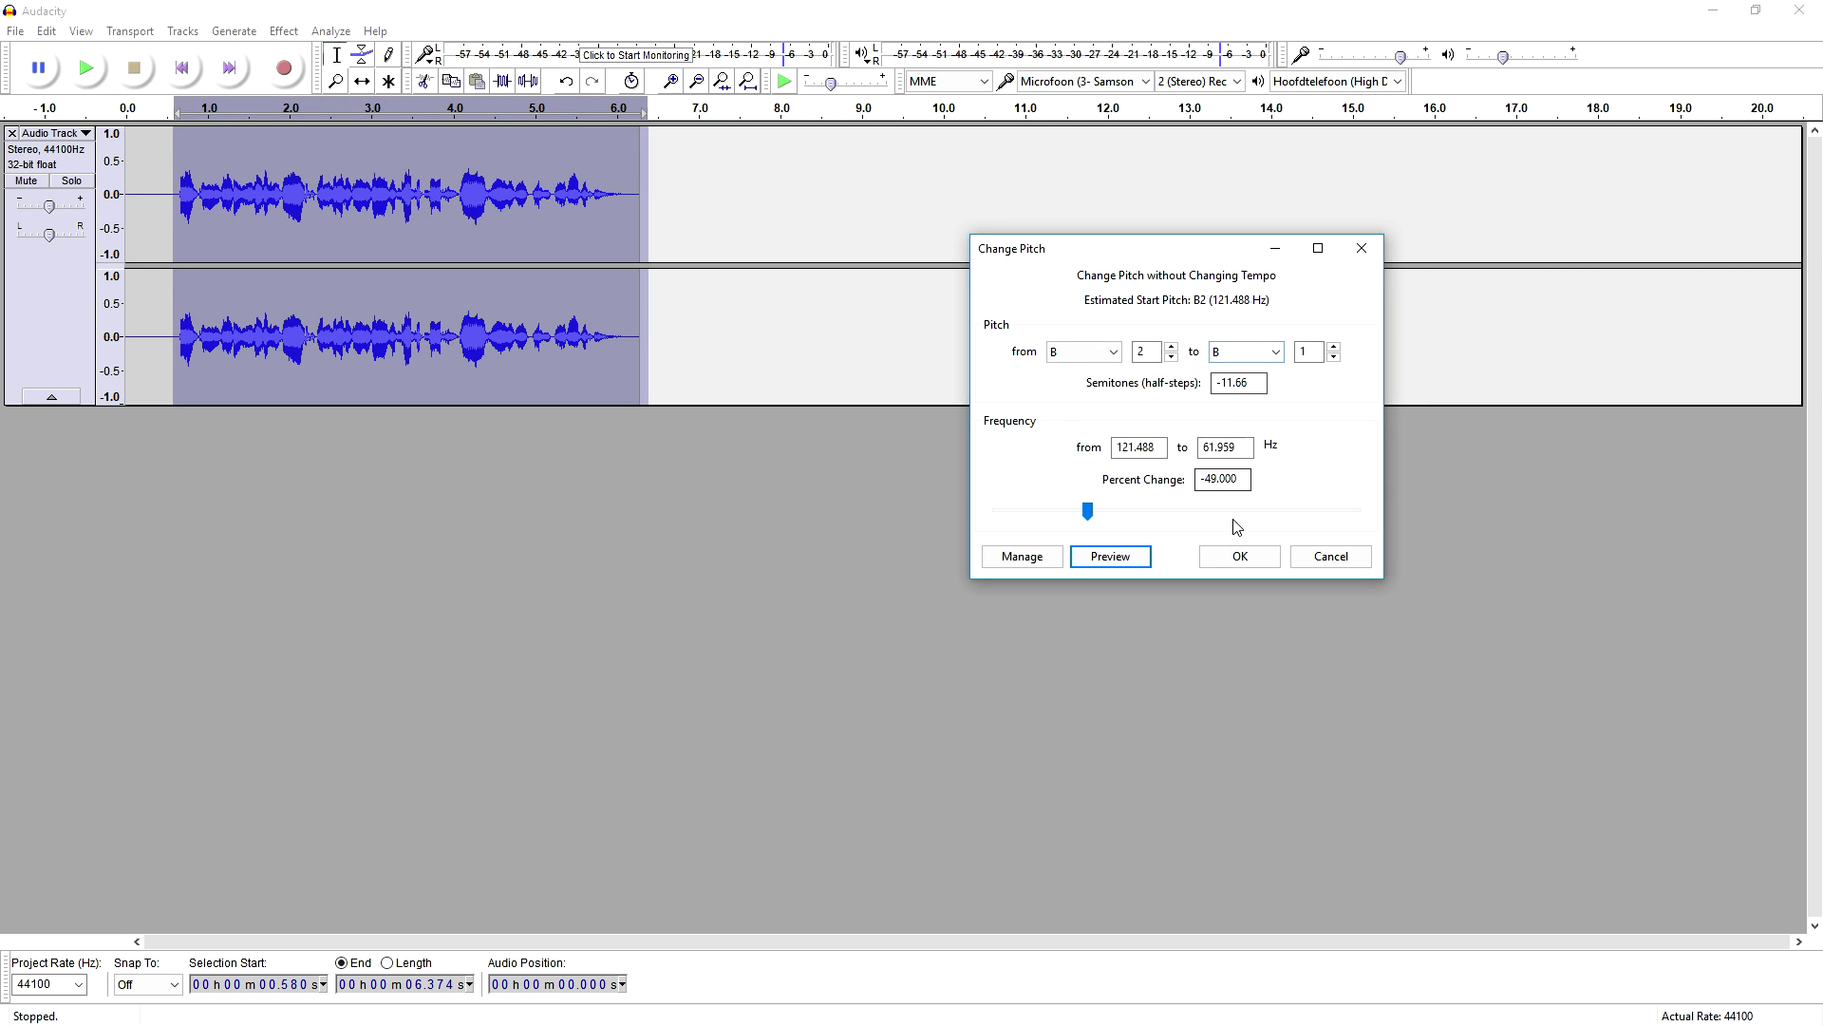
left_click(1227, 557)
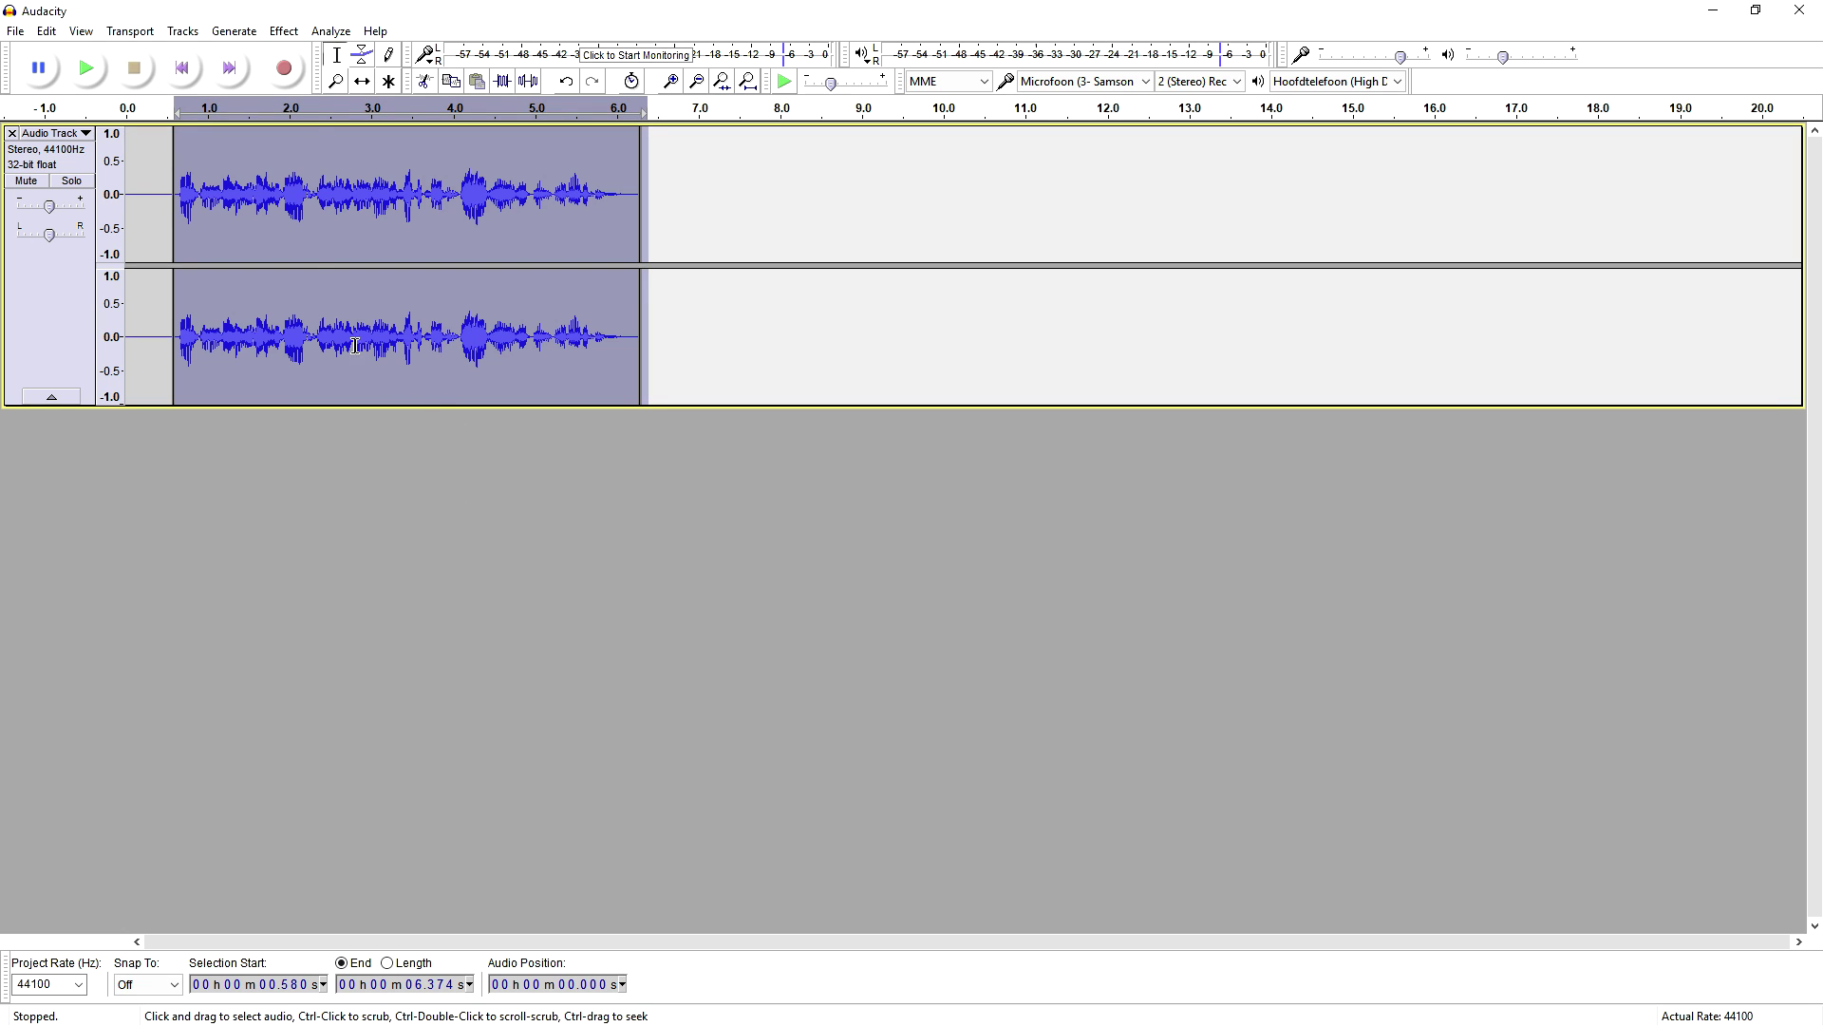
- Open the Limiter, raise the left input gain to 2.70 dB, and preview it
left_click(284, 32)
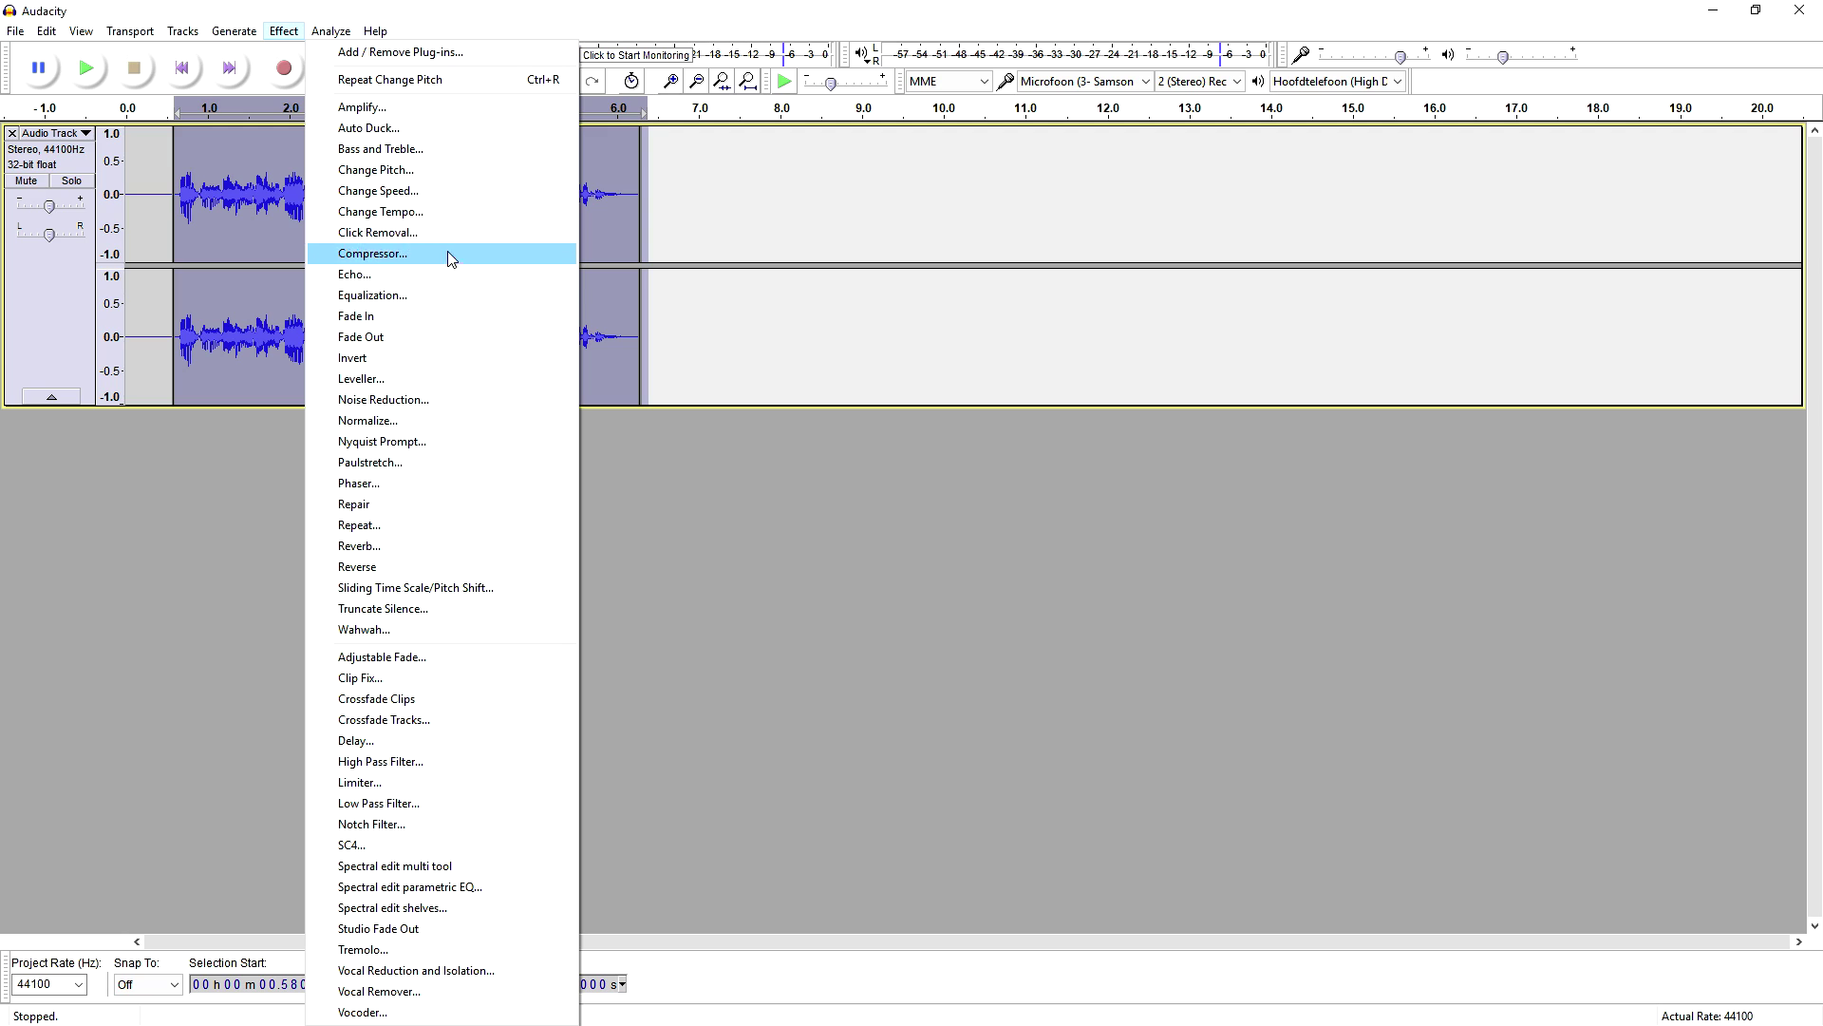
left_click(397, 782)
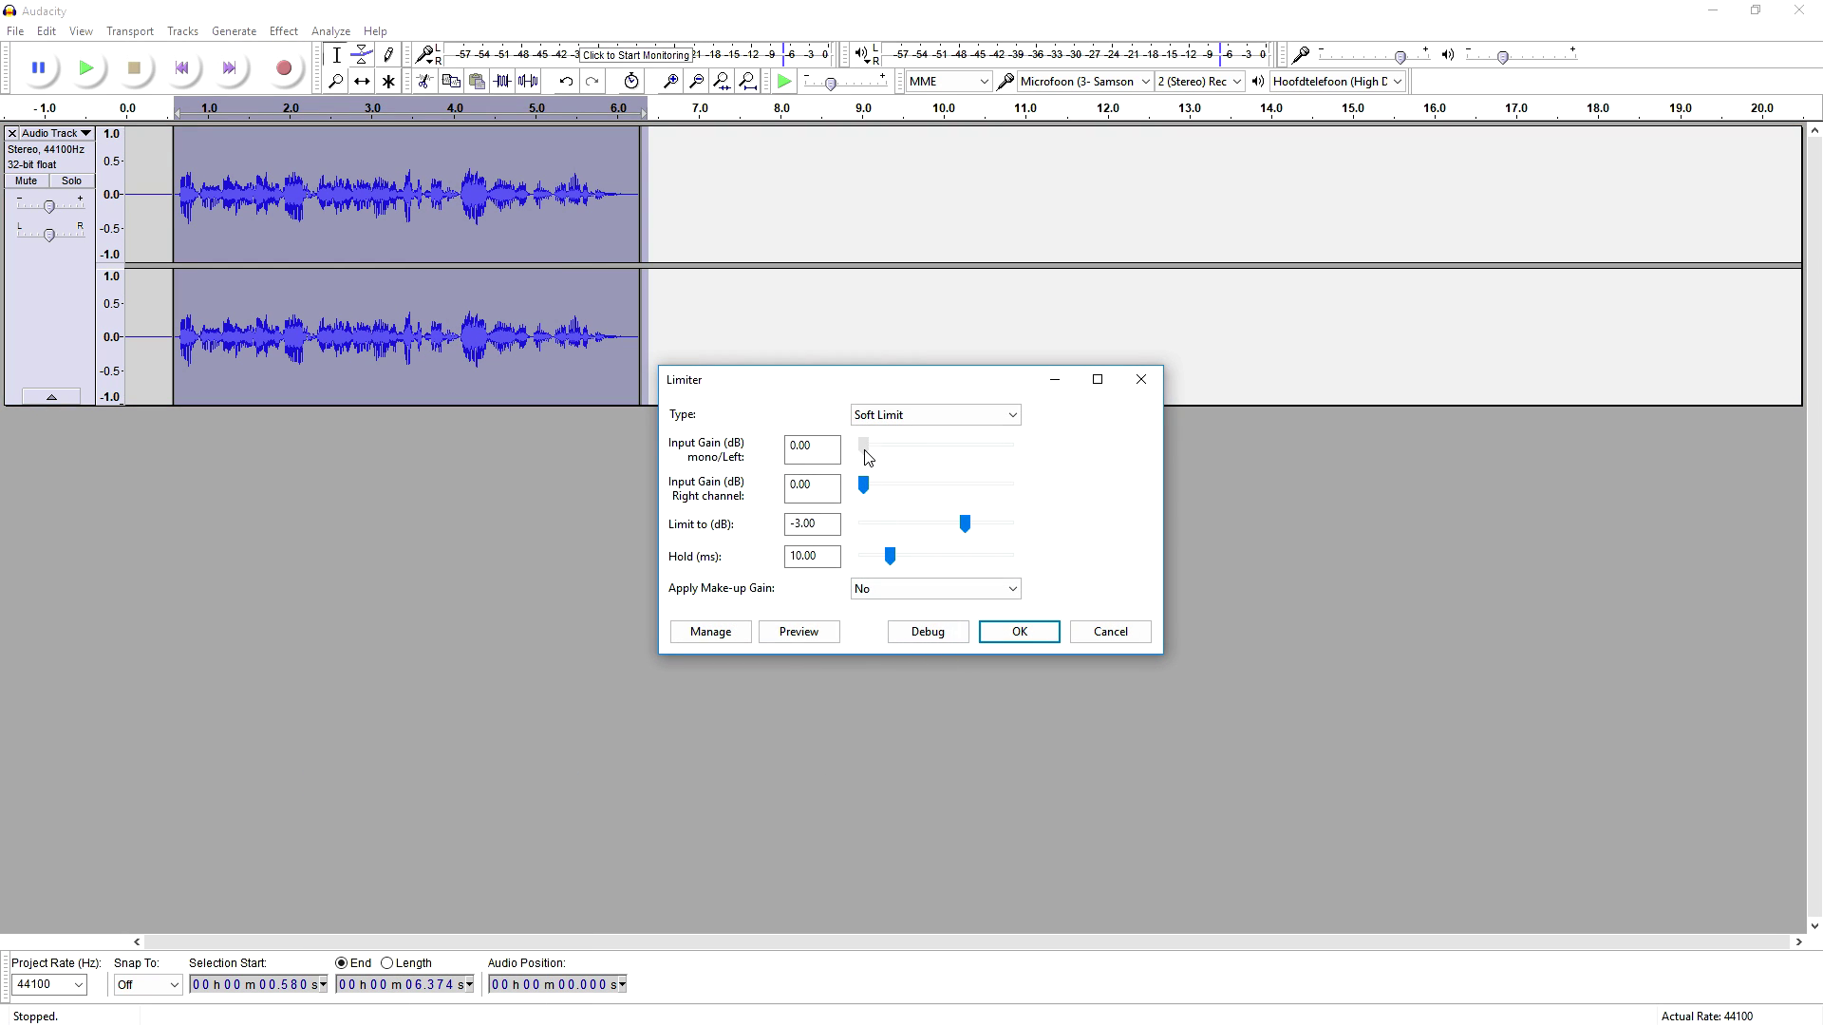
left_click_drag(867, 458, 908, 459)
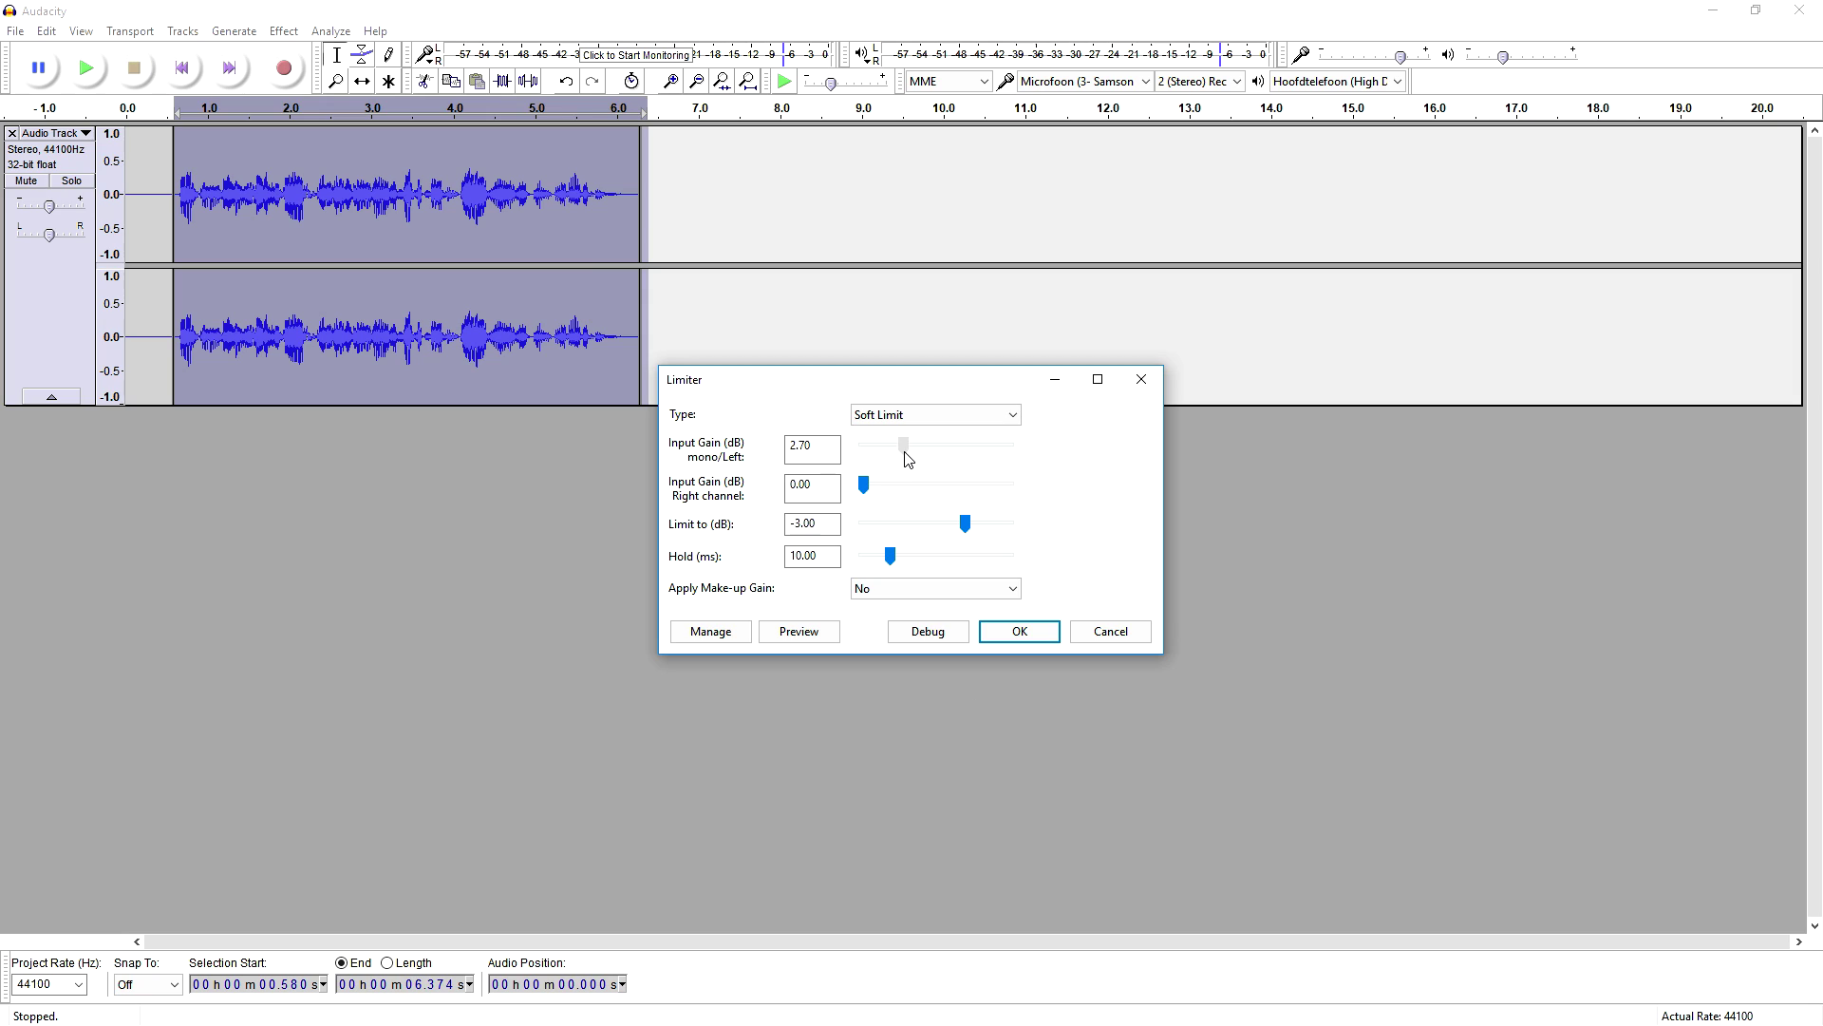
left_click(795, 635)
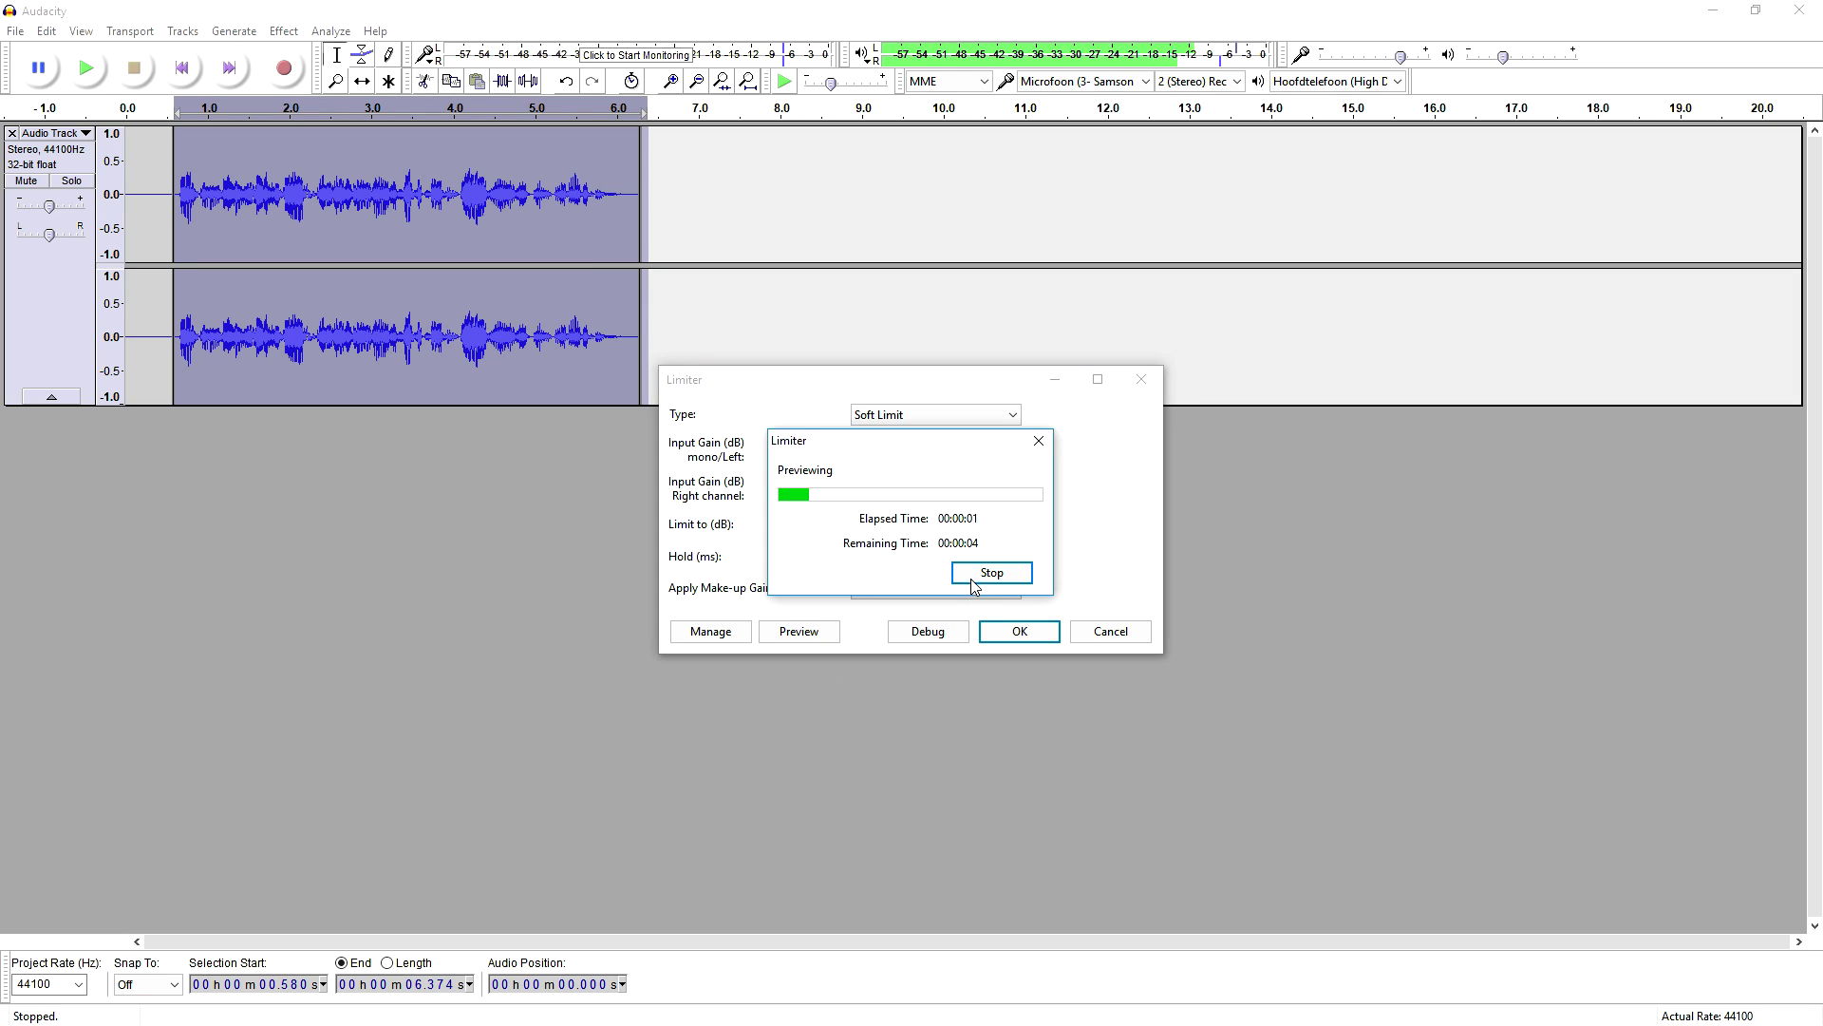
left_click(982, 579)
- Apply a Hard Limit with 0 dB limit, 26 ms hold and 6 dB right gain
left_click(897, 418)
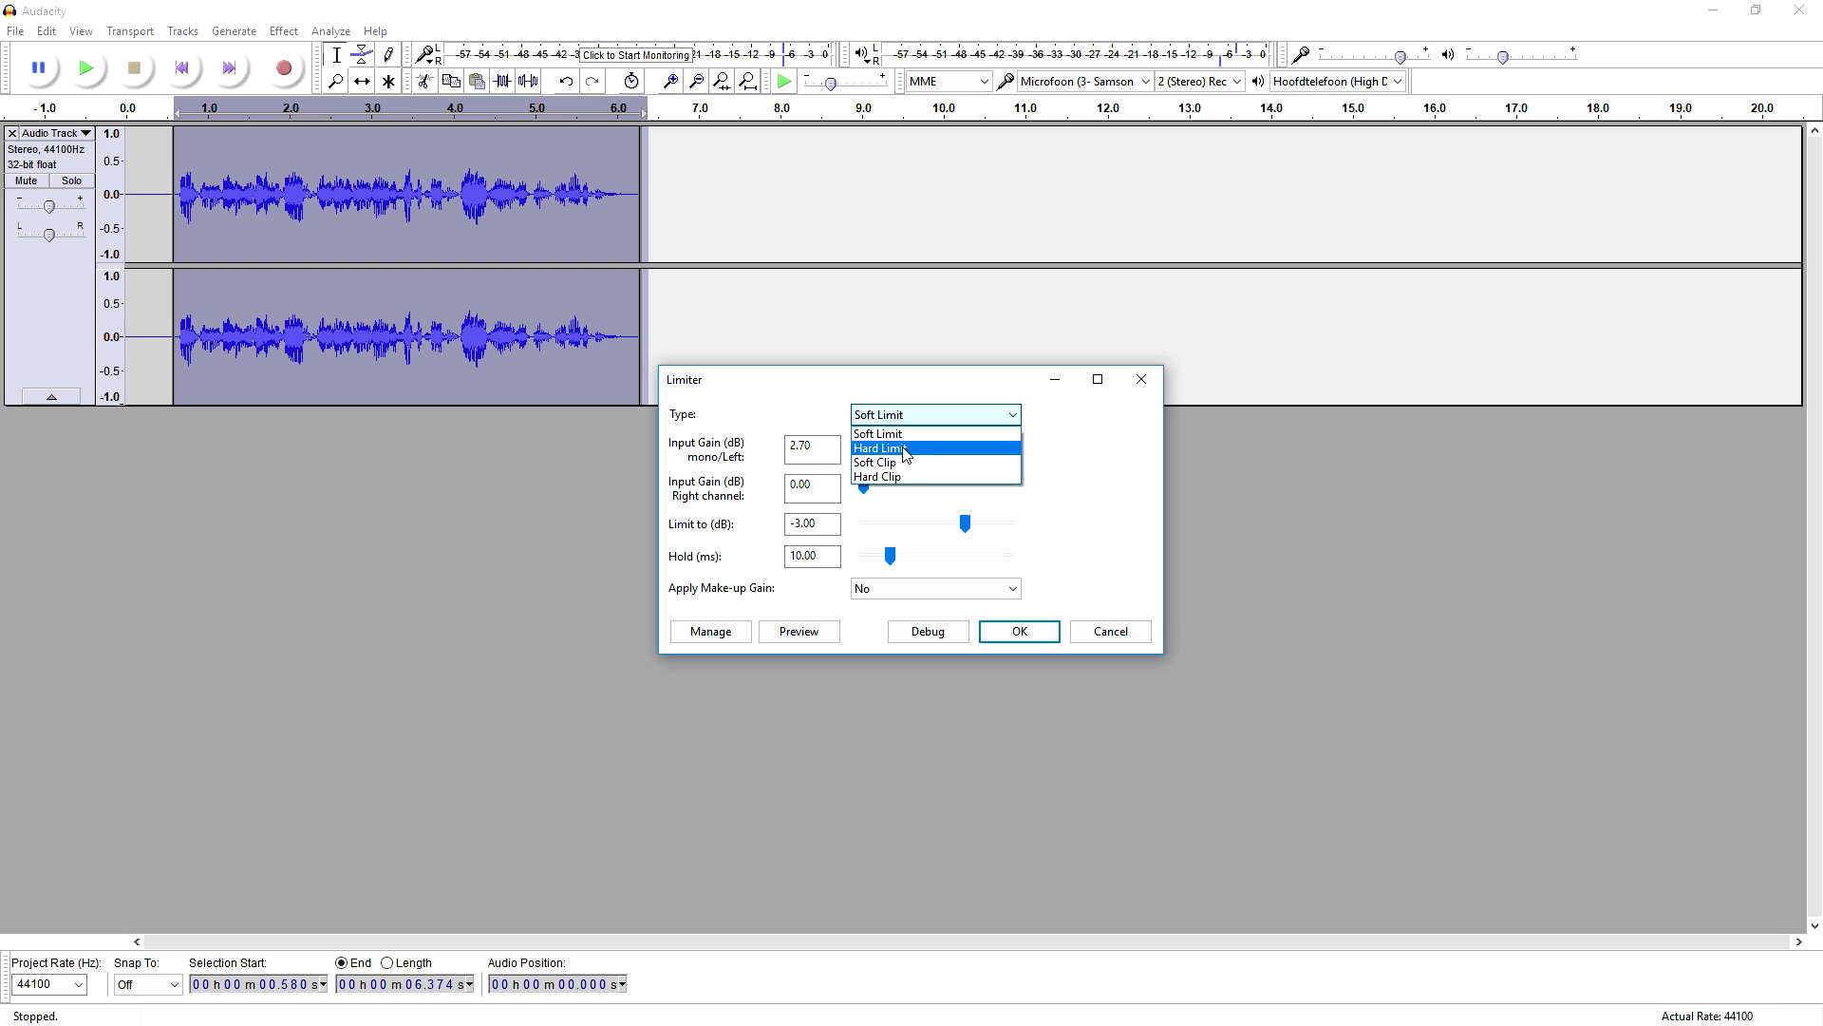
left_click(904, 447)
left_click_drag(965, 523, 1030, 523)
left_click_drag(890, 555, 937, 557)
left_click_drag(863, 486, 950, 486)
left_click(798, 630)
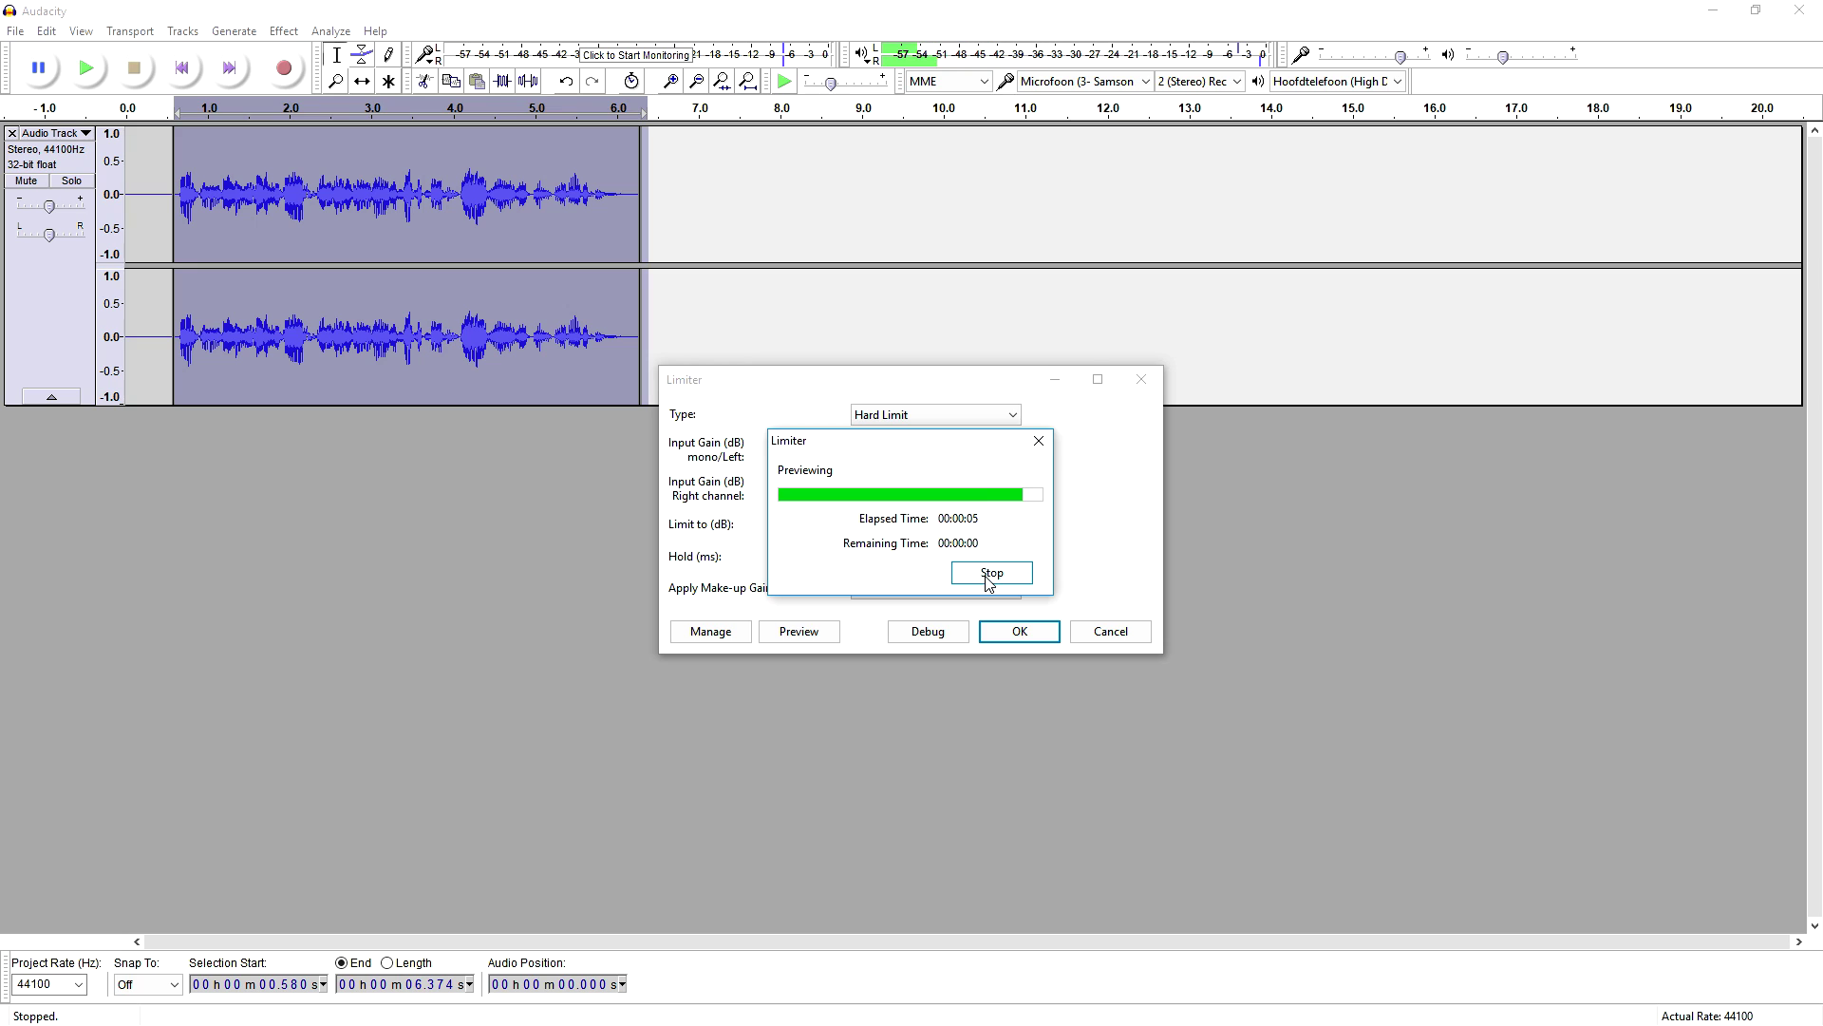
left_click(1018, 630)
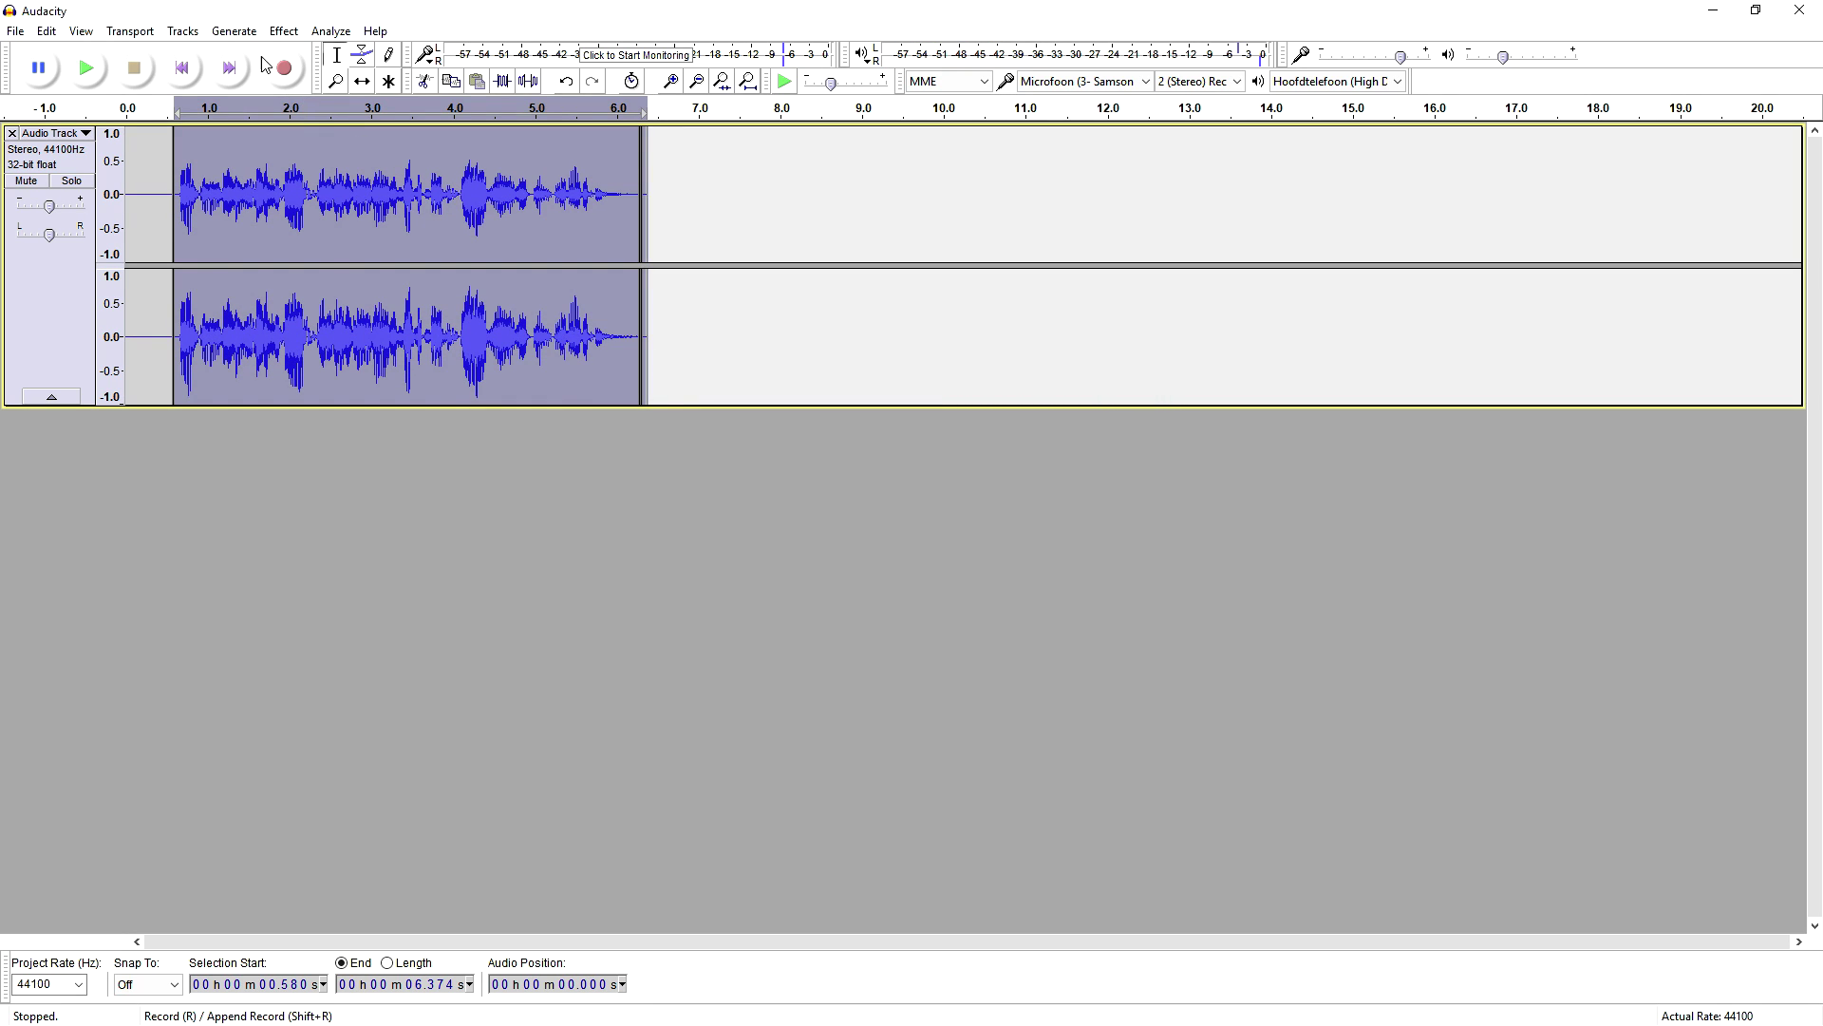
- Undo the limiter and set Amplify to 14.8 dB with clipping allowed
key("ctrl+z")
left_click(277, 32)
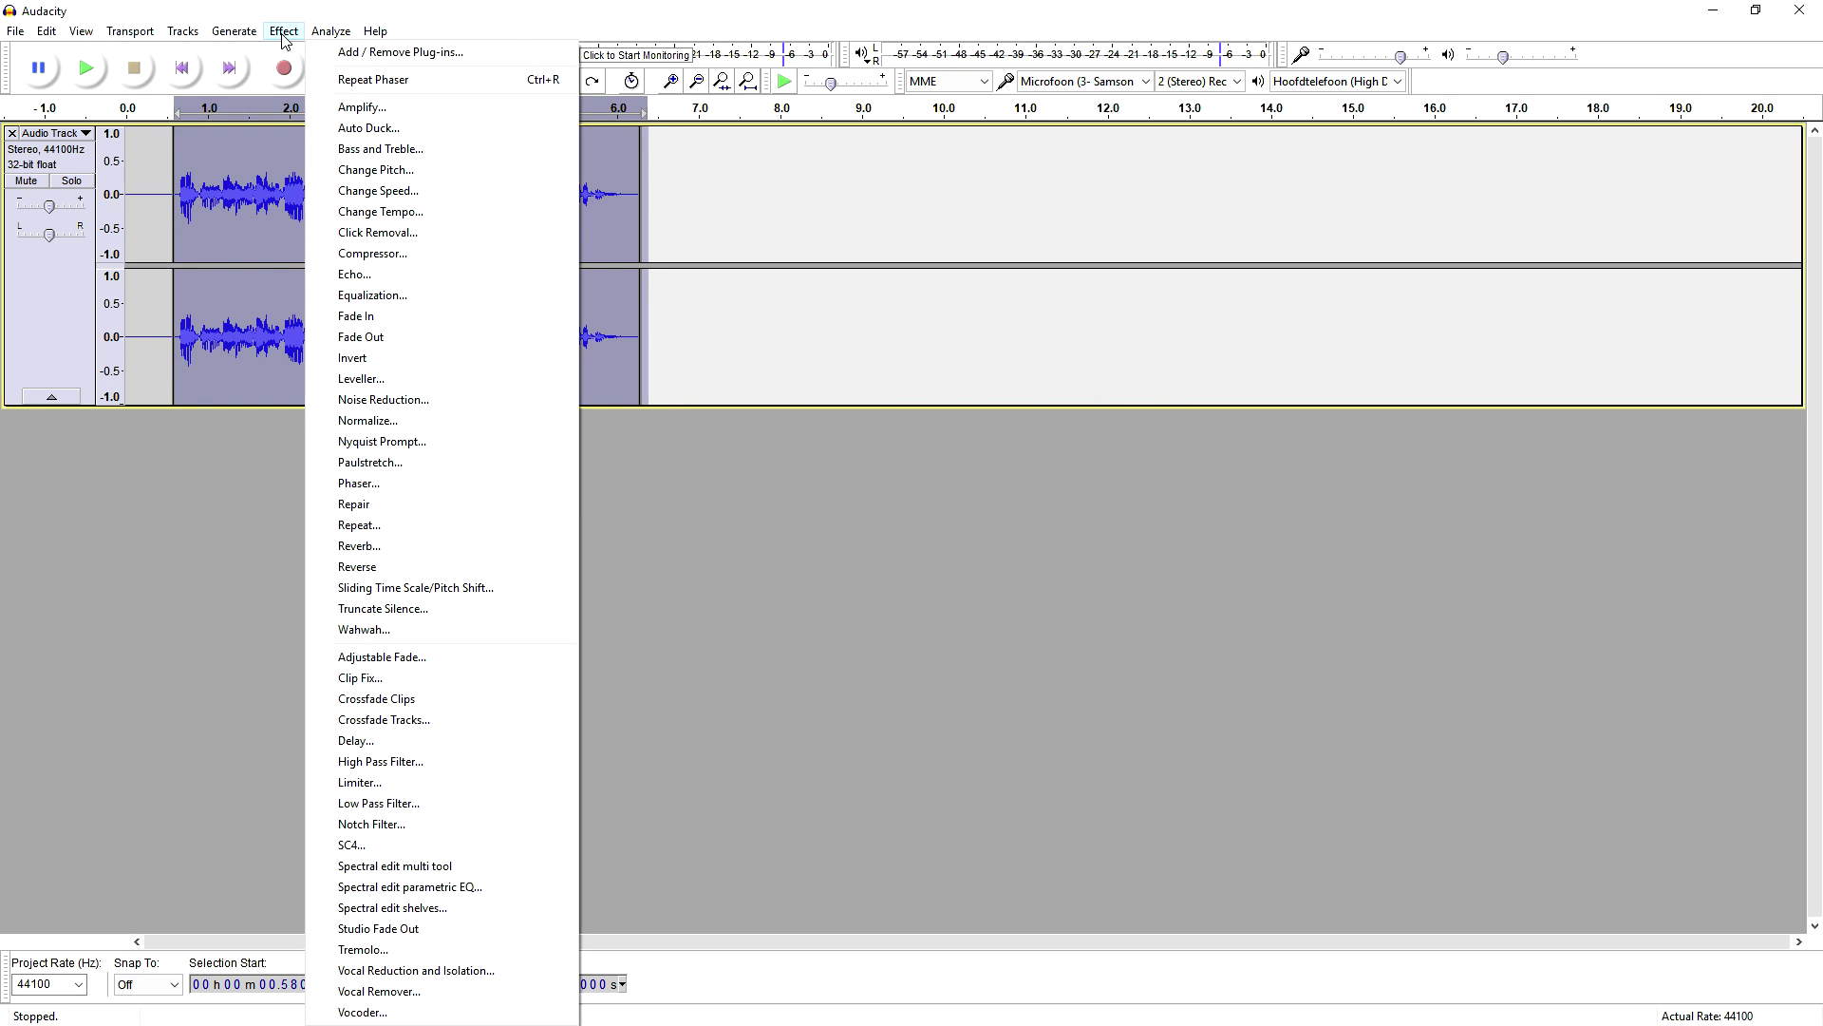
left_click(349, 101)
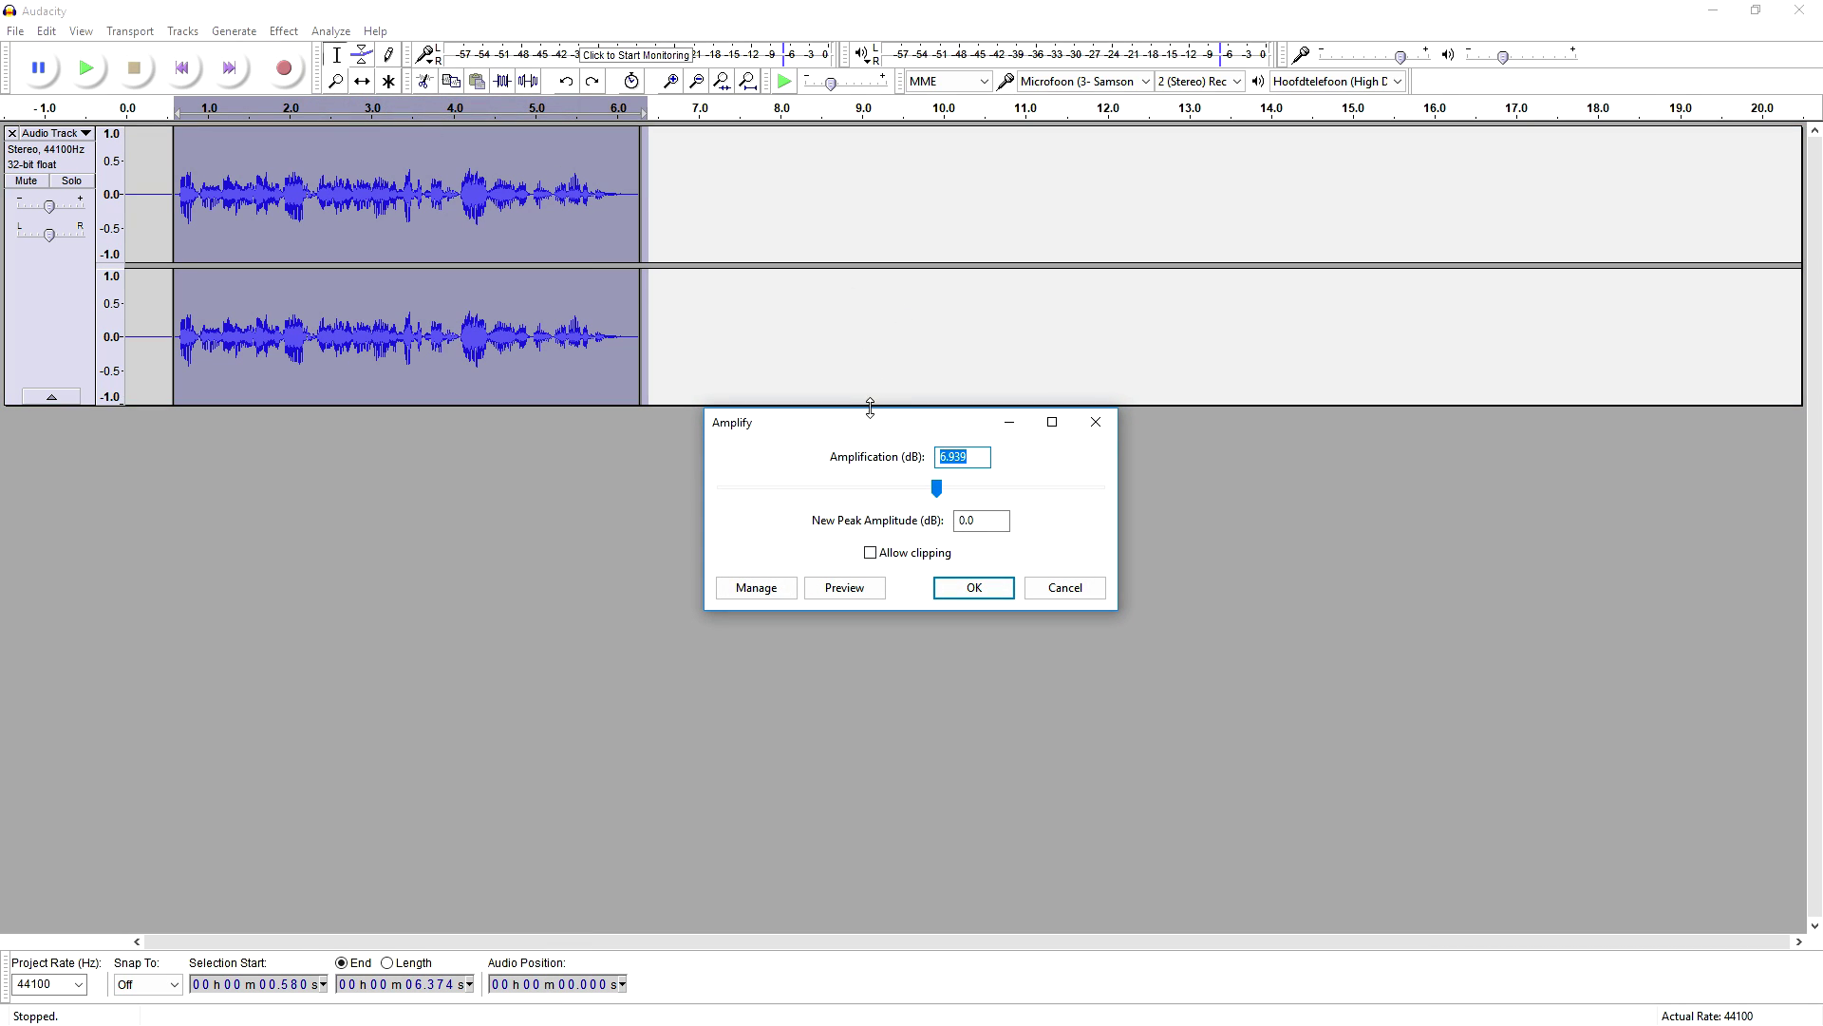
left_click_drag(870, 429, 843, 358)
left_click_drag(915, 421, 945, 422)
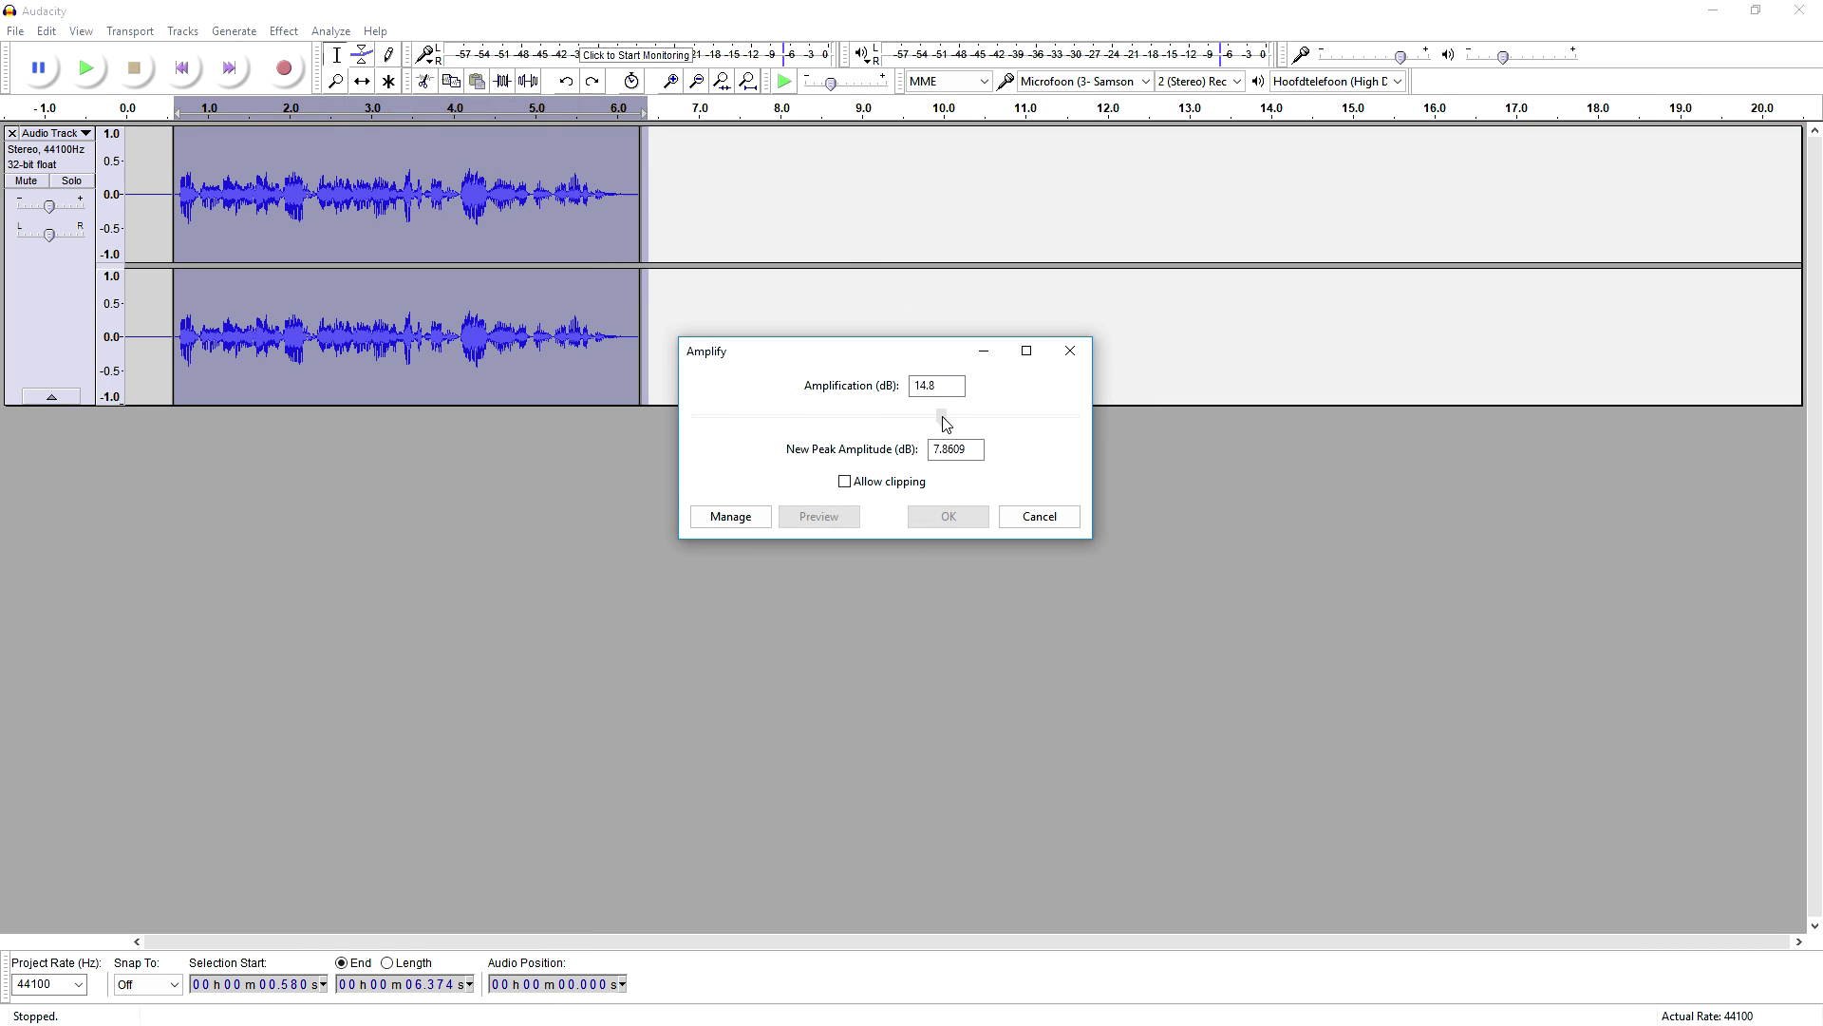
left_click(893, 485)
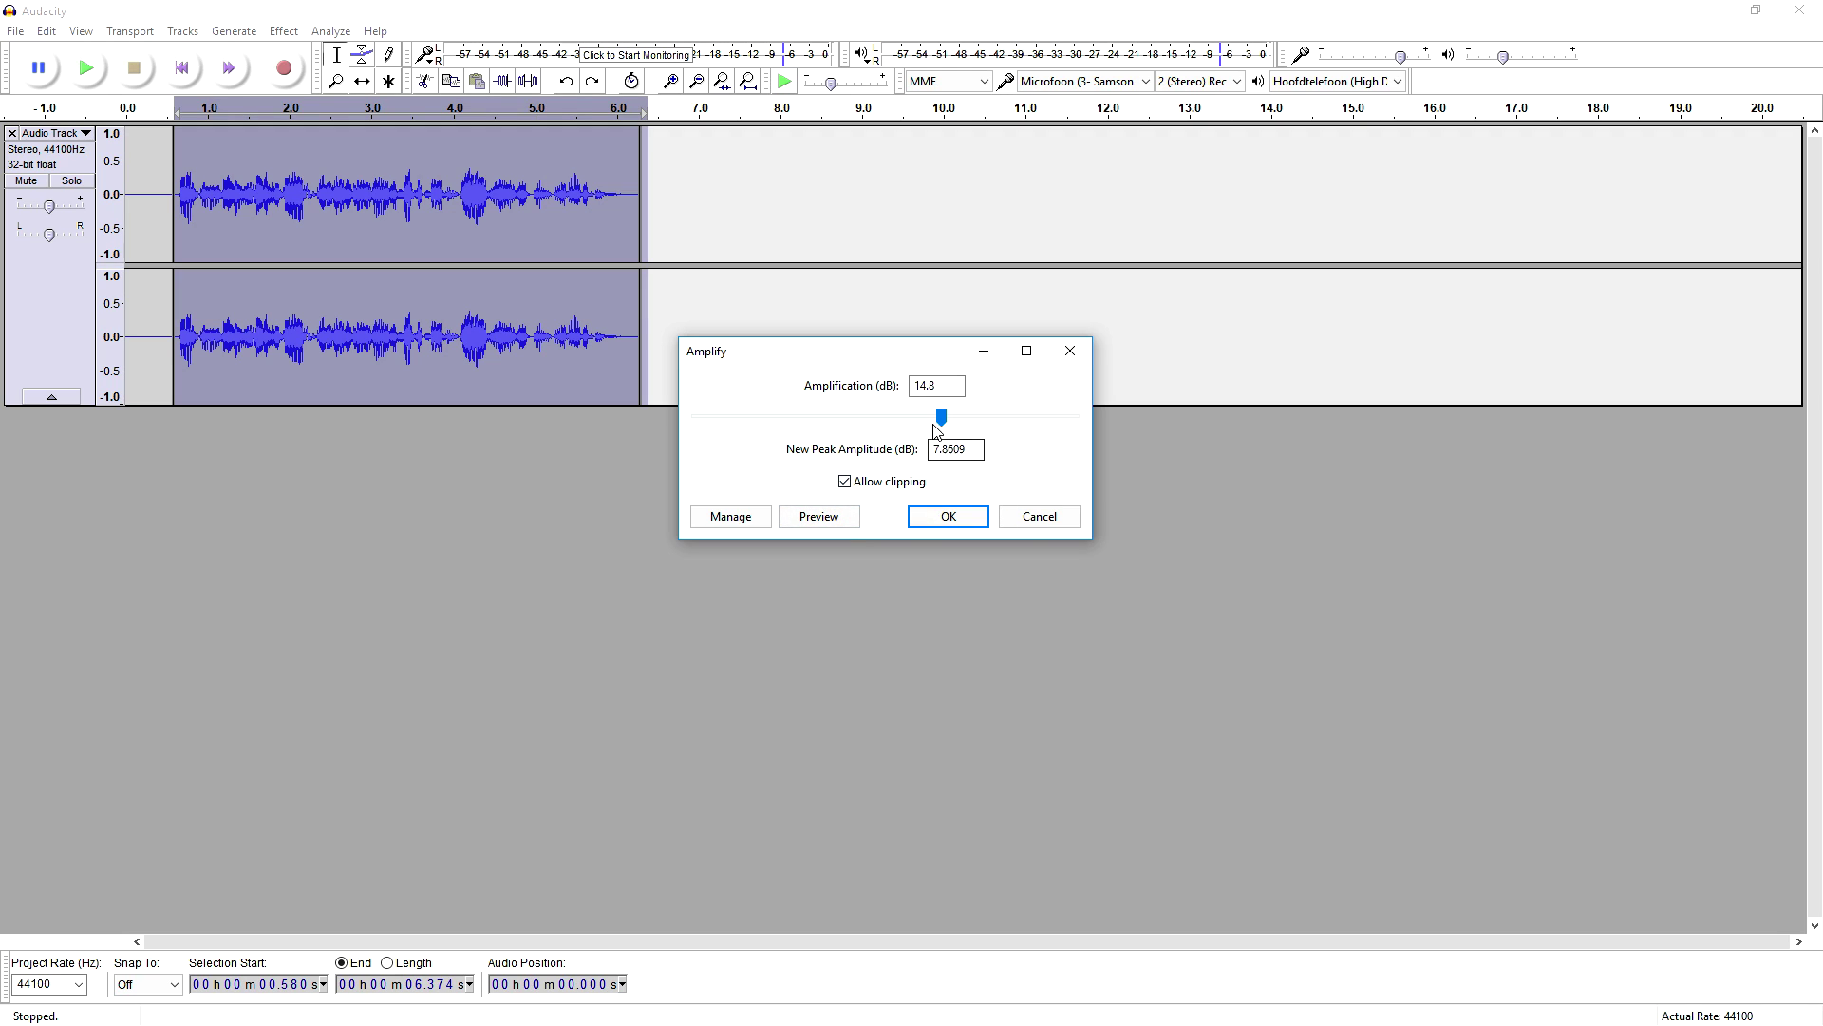
- Preview different amplification amounts, up to the 50 dB maximum
left_click_drag(941, 418, 932, 424)
left_click(822, 519)
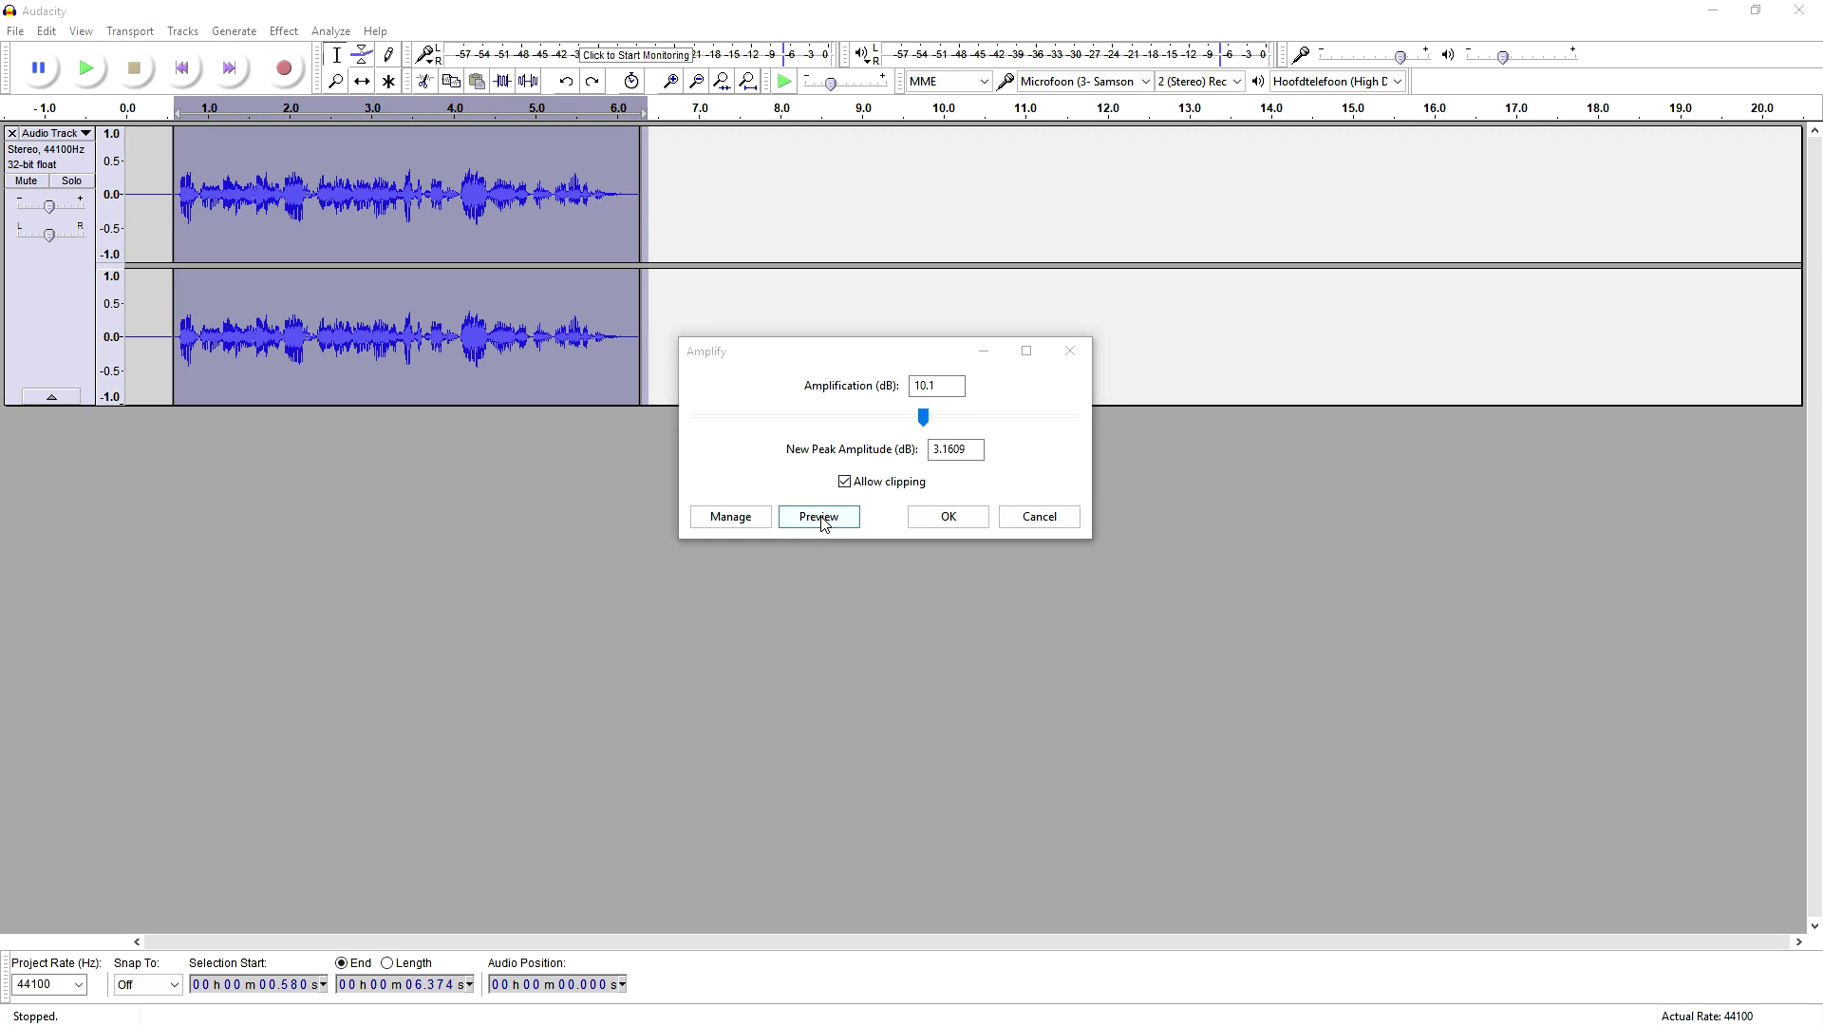
left_click(952, 507)
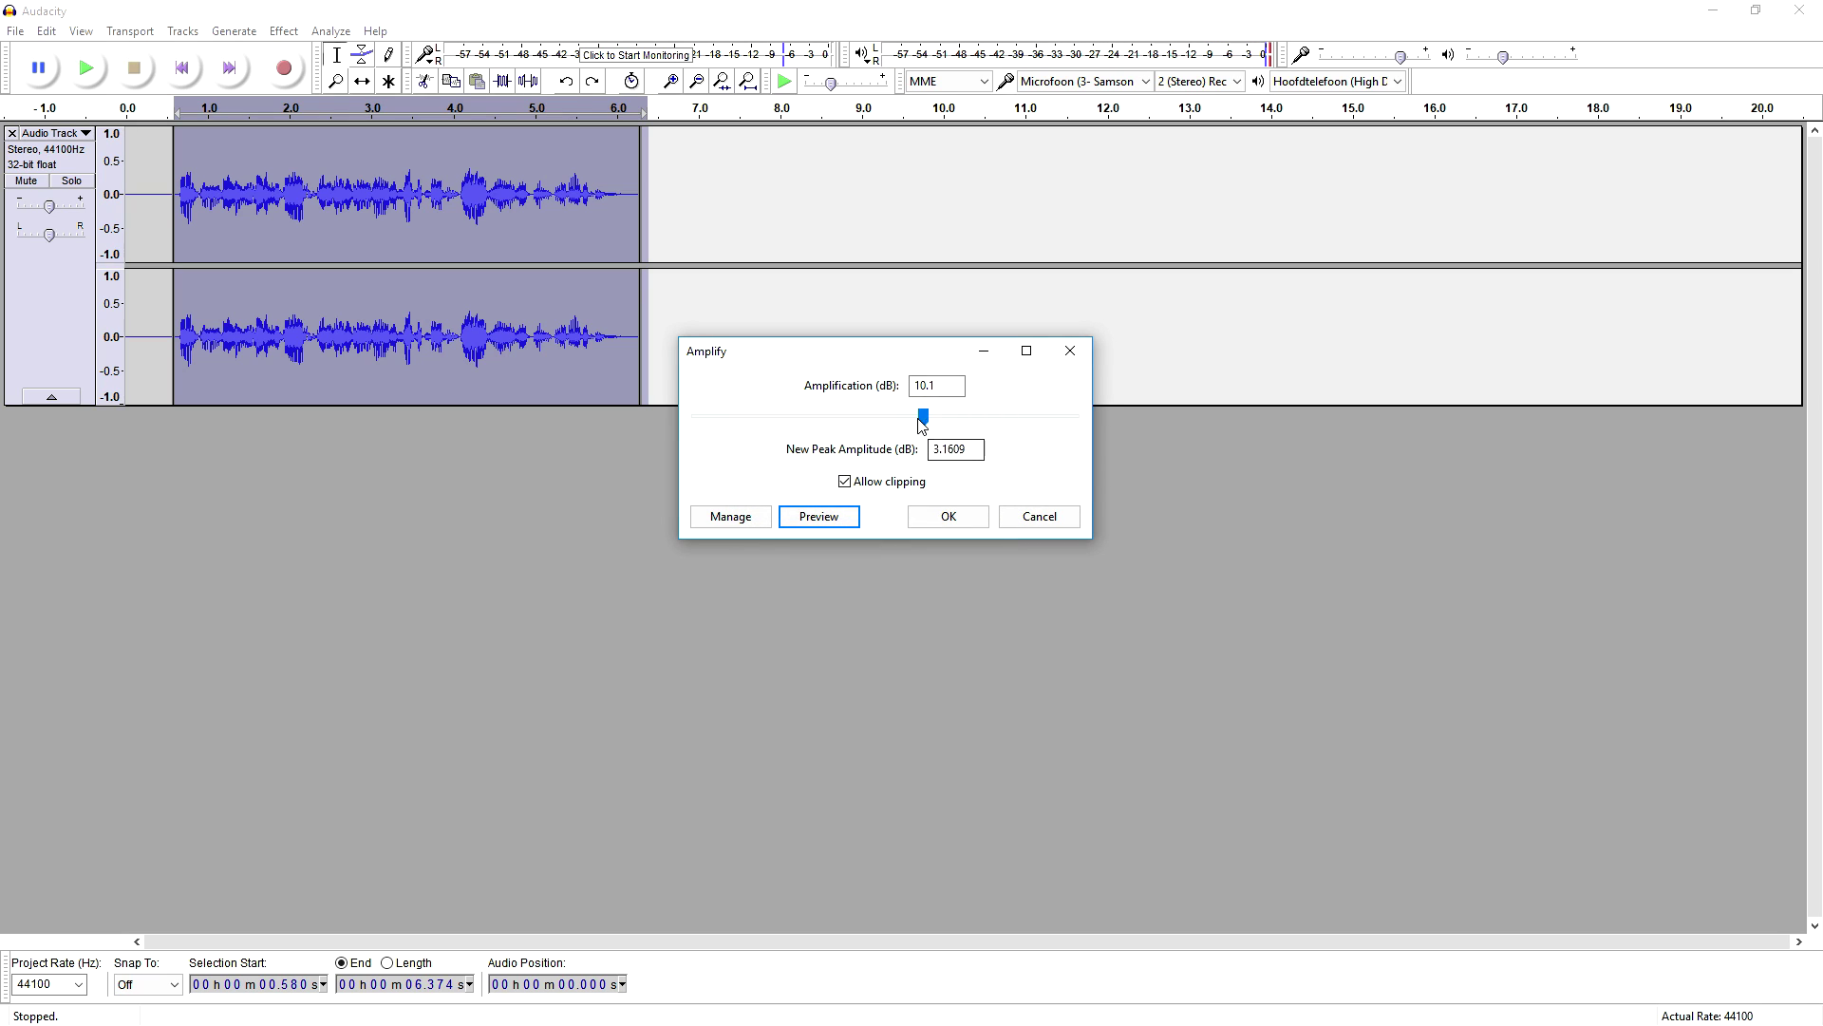
left_click_drag(923, 419, 1078, 419)
left_click(843, 520)
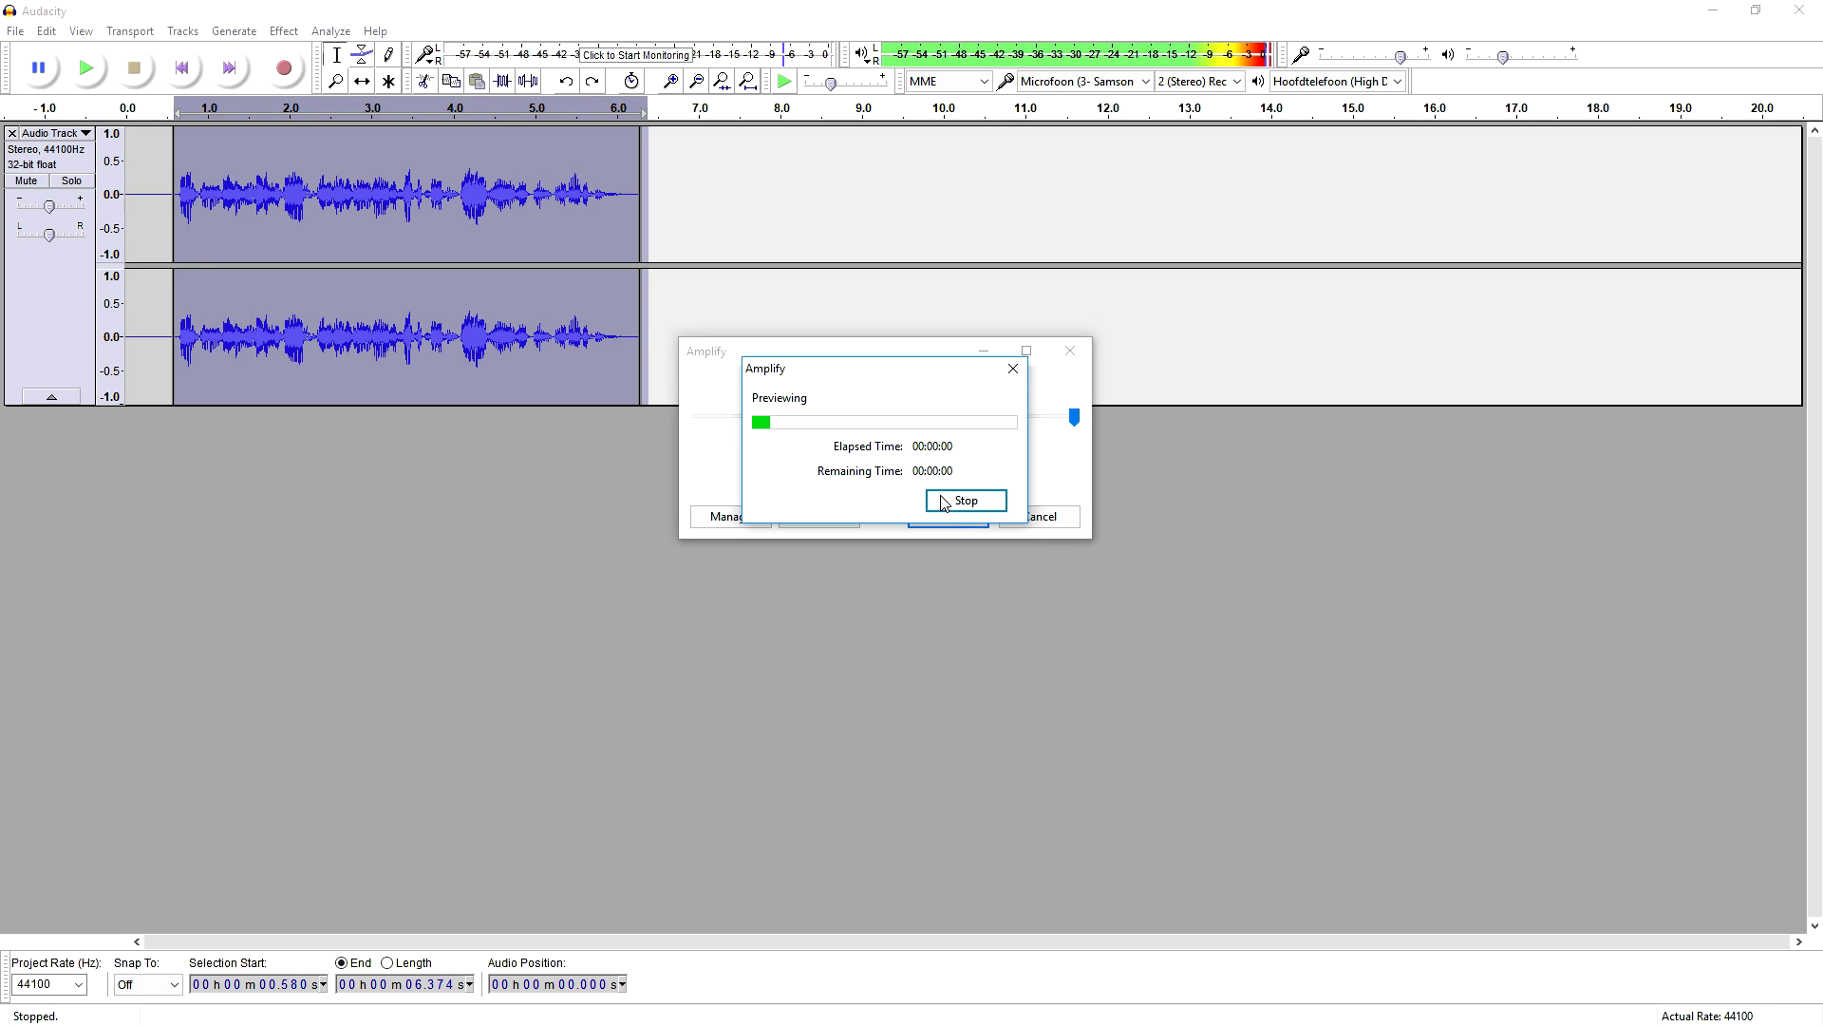
left_click(821, 520)
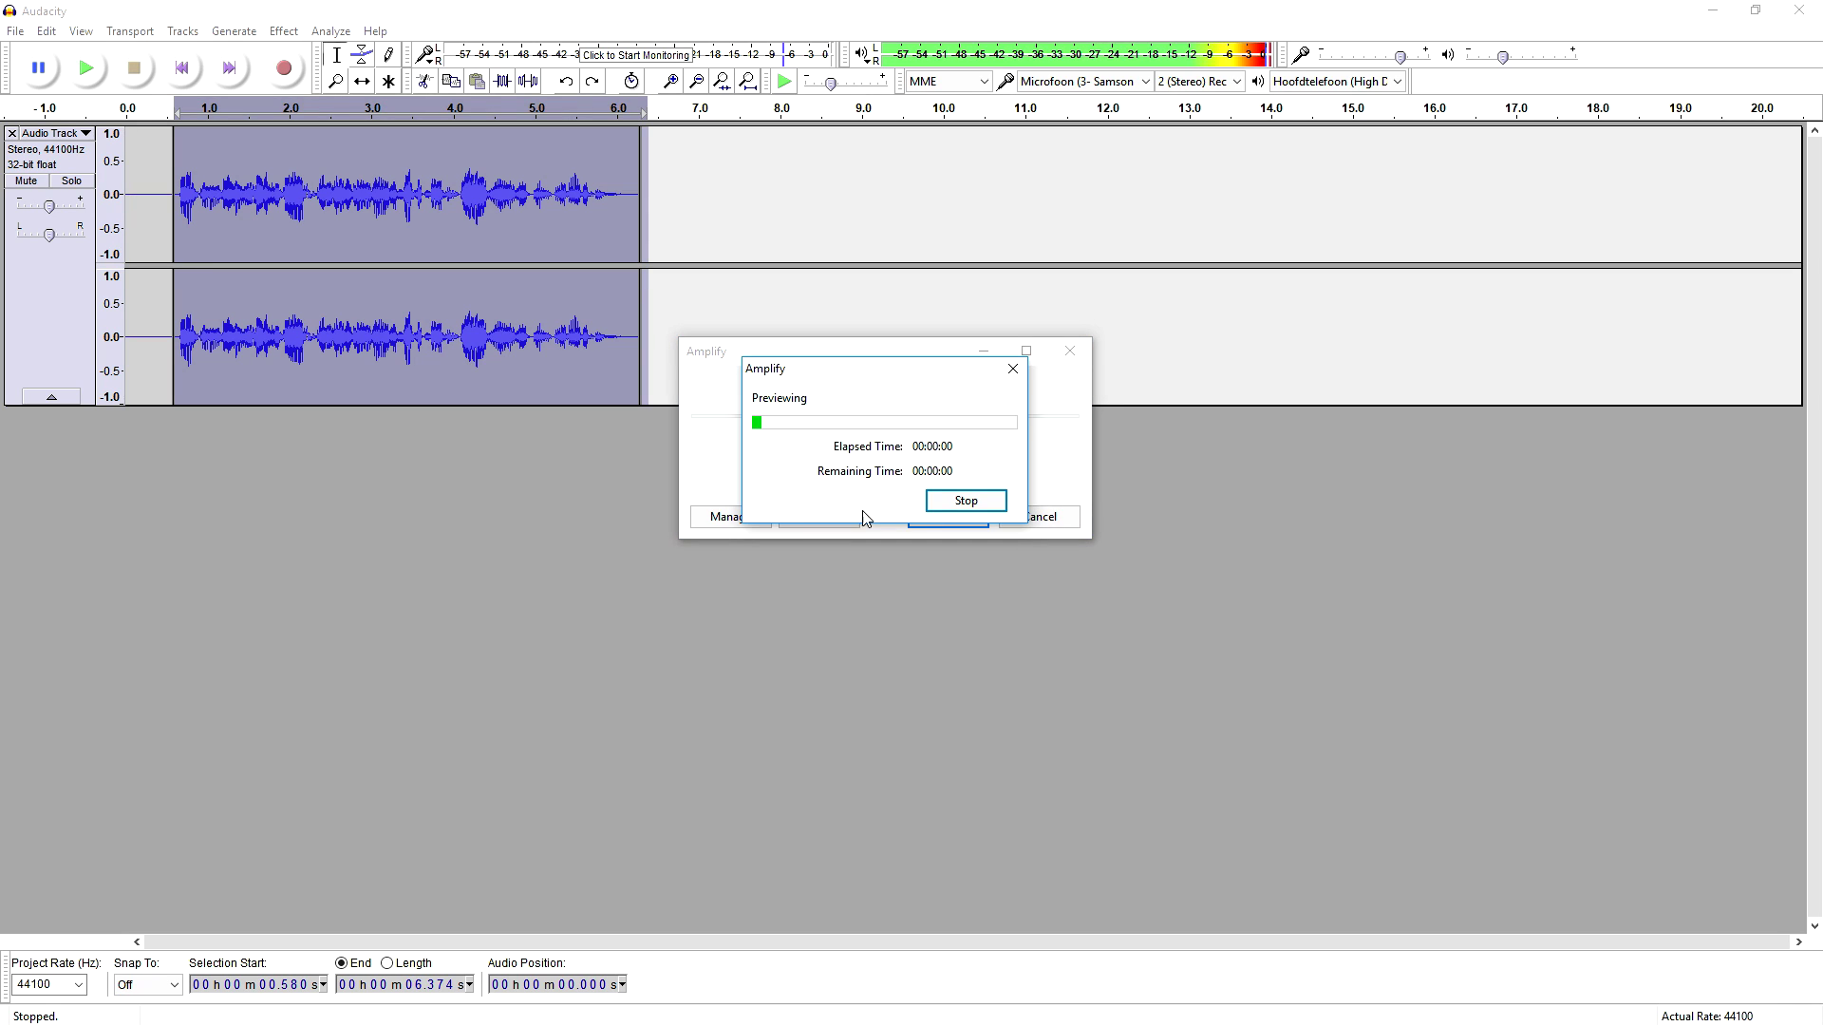
- Apply the amplification and lower the track gain to -3 dB
left_click(947, 517)
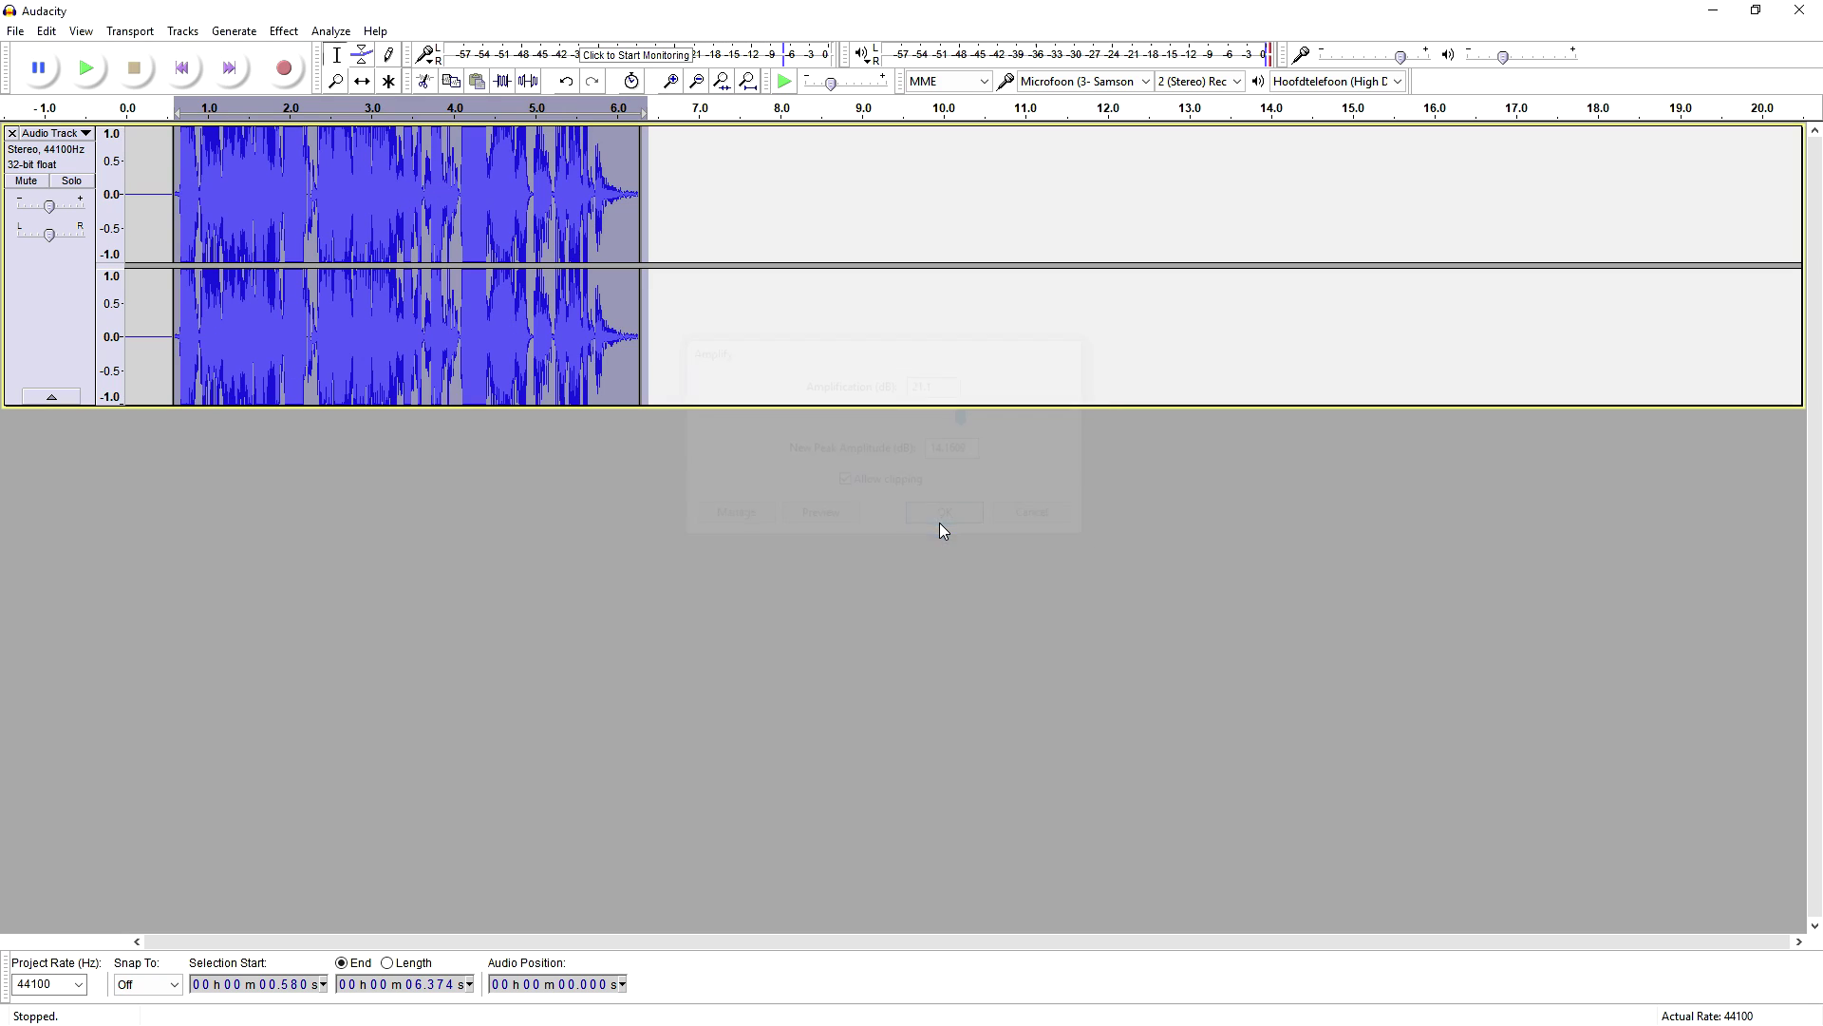
mouse_move(53, 211)
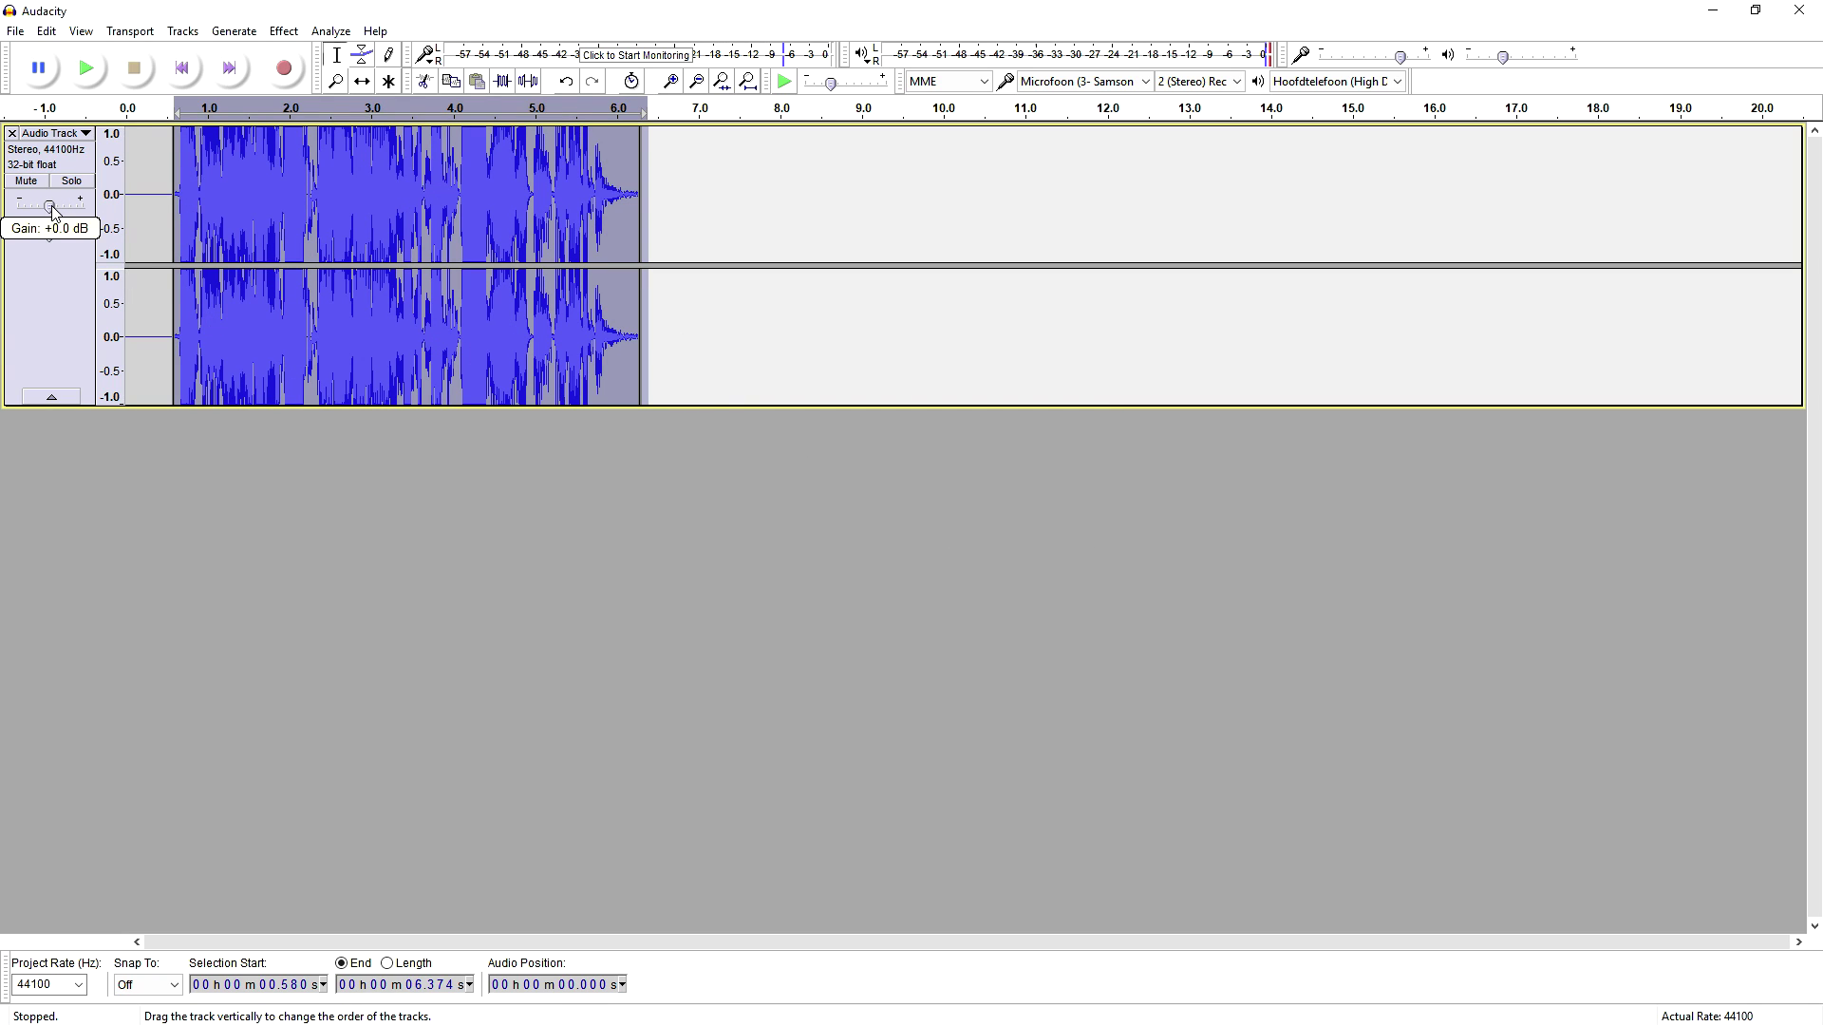
left_click_drag(53, 211, 49, 209)
- Reselect the voice audio from 0.499 s to 6.269 s
key("Home")
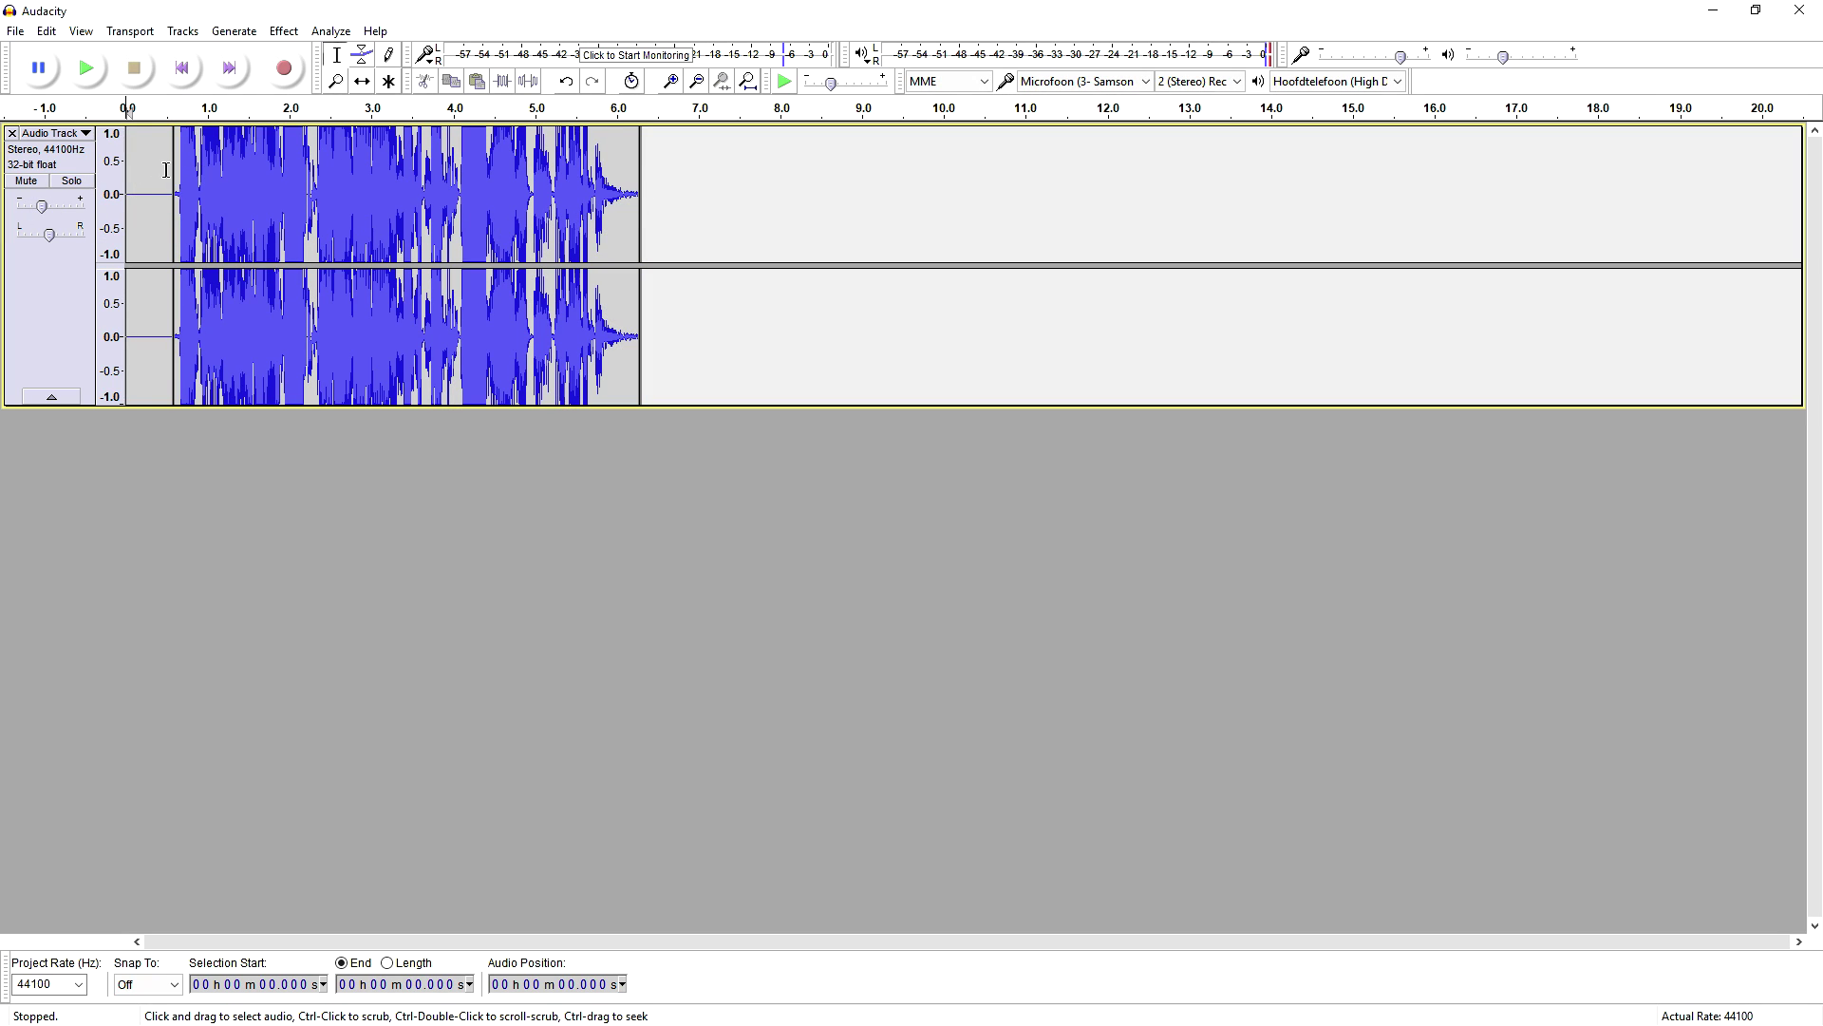
left_click_drag(167, 170, 638, 186)
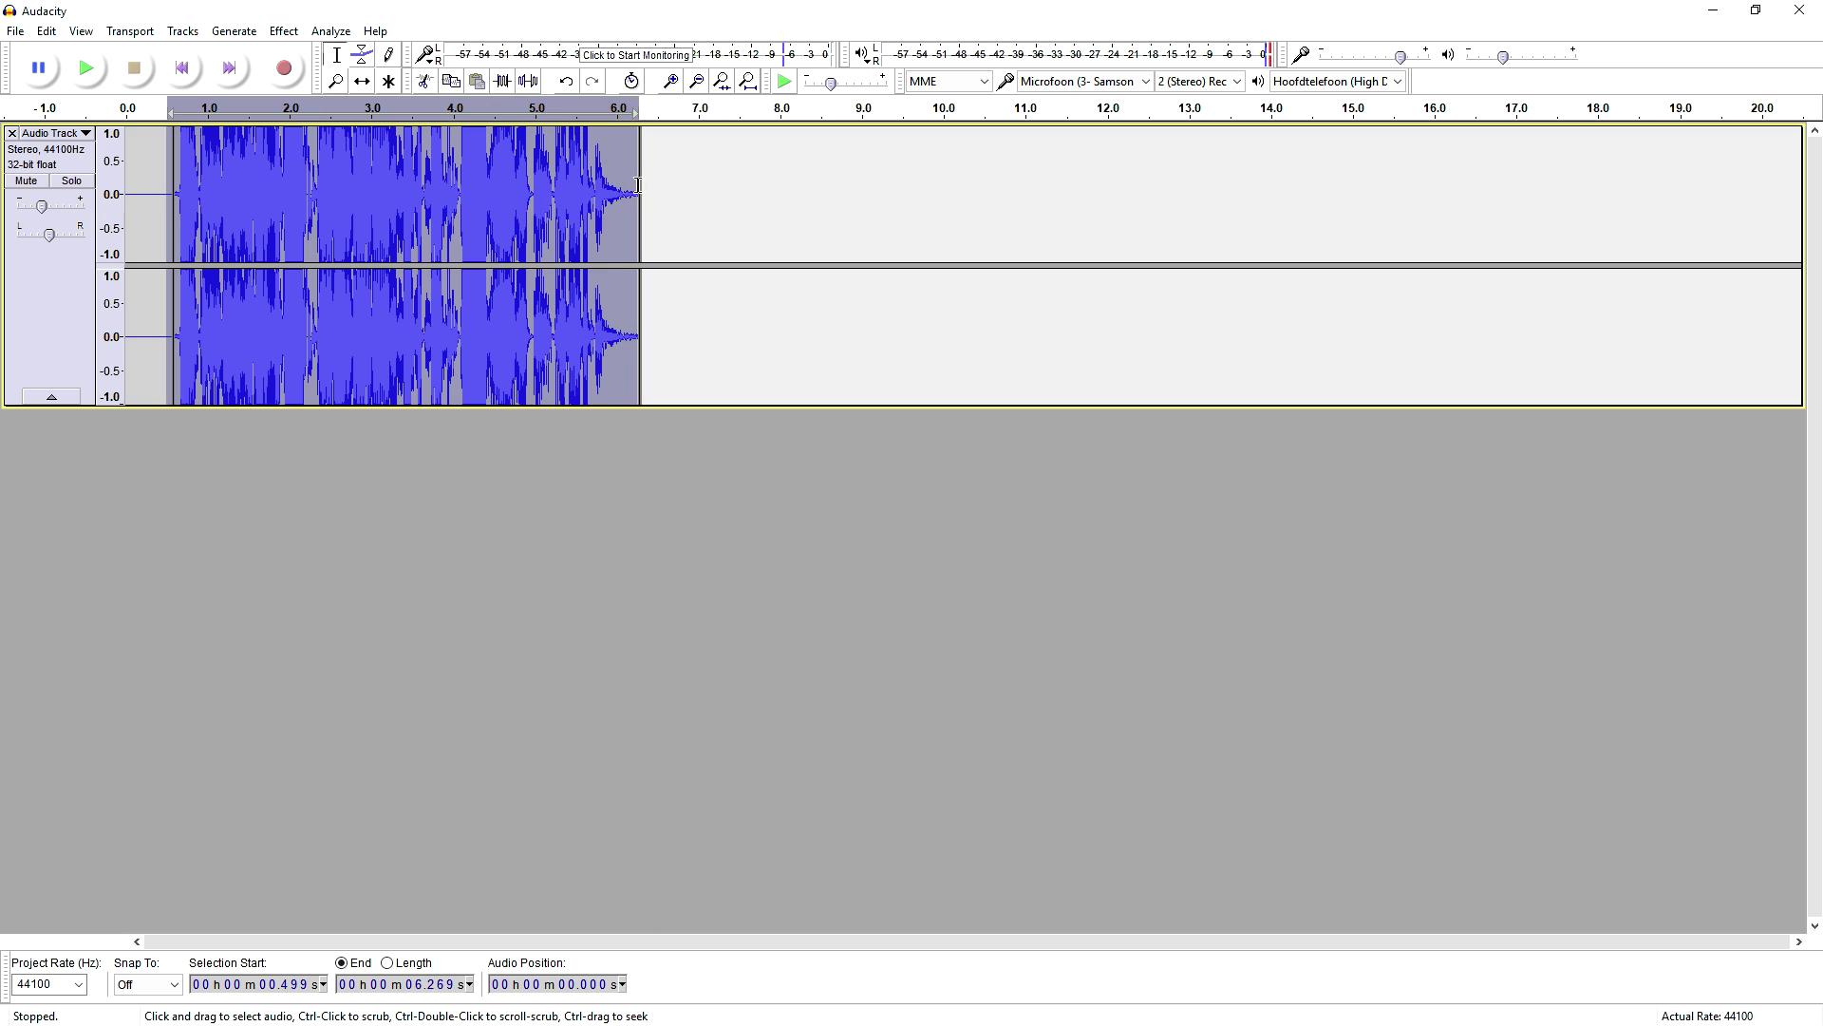
left_click(285, 32)
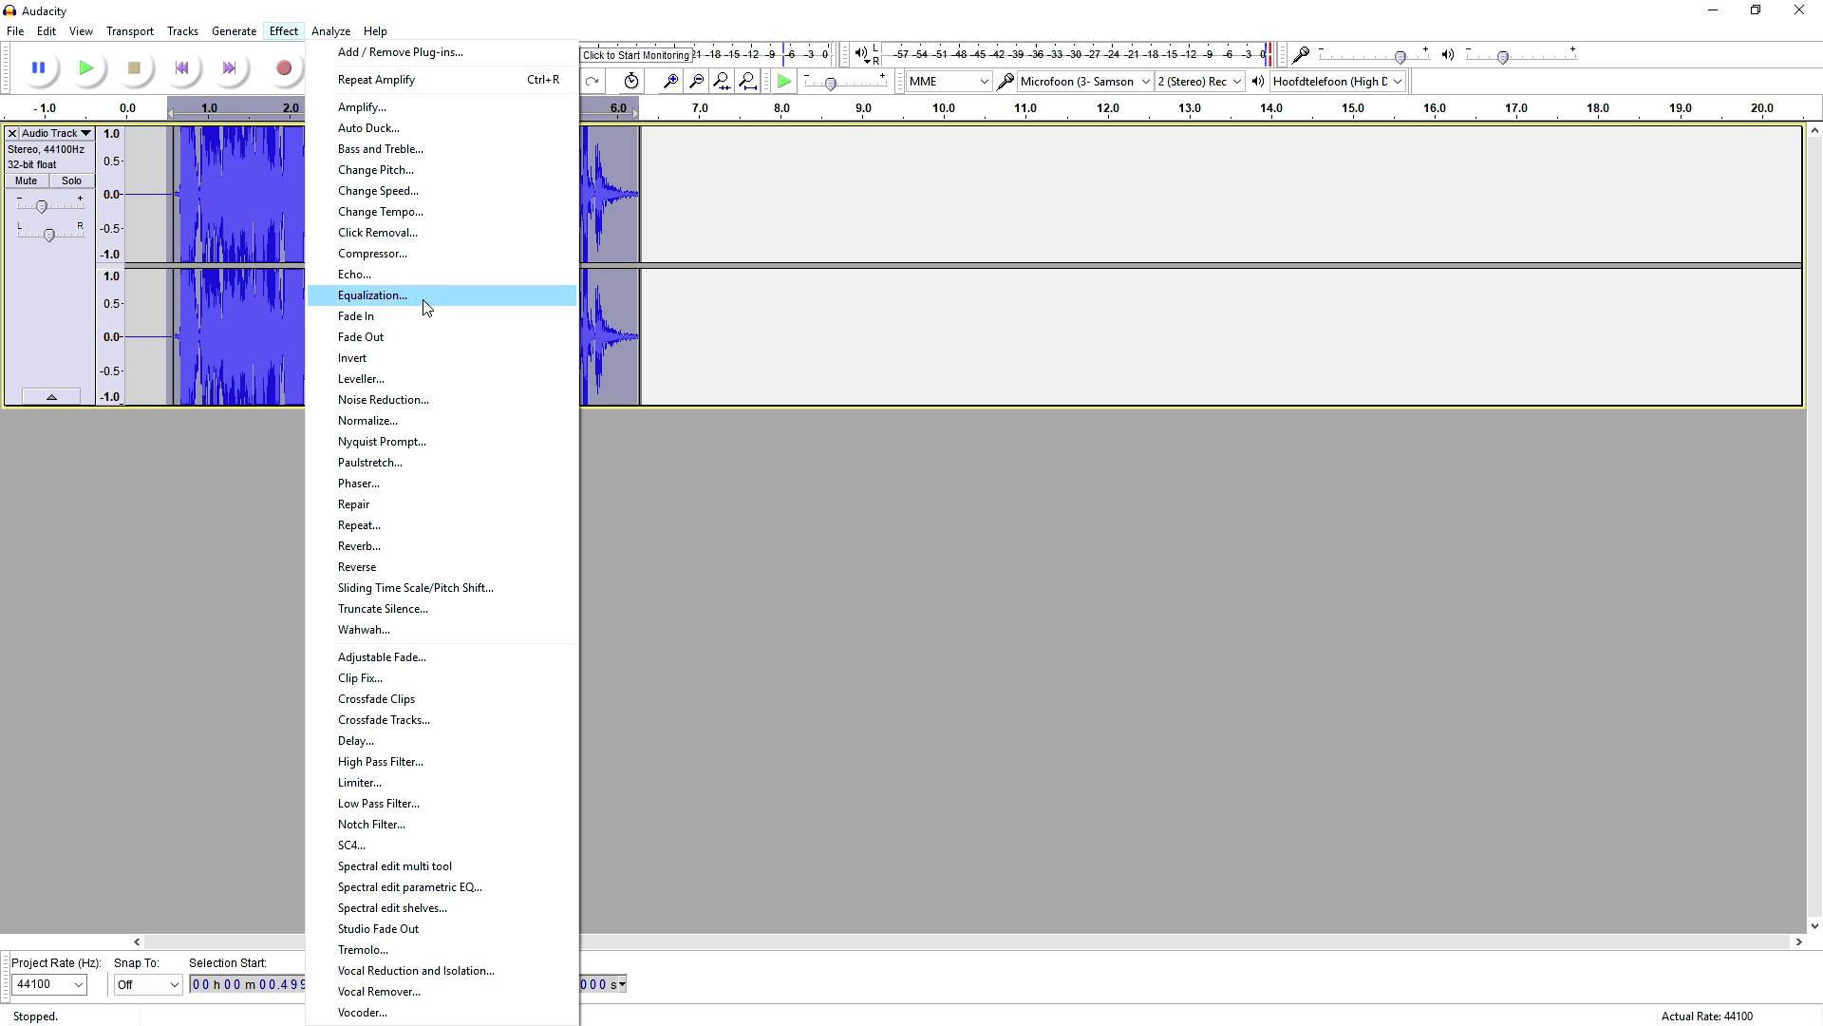
- Apply the 100Hz Rumble equalization curve to the clip after previewing it
left_click(456, 296)
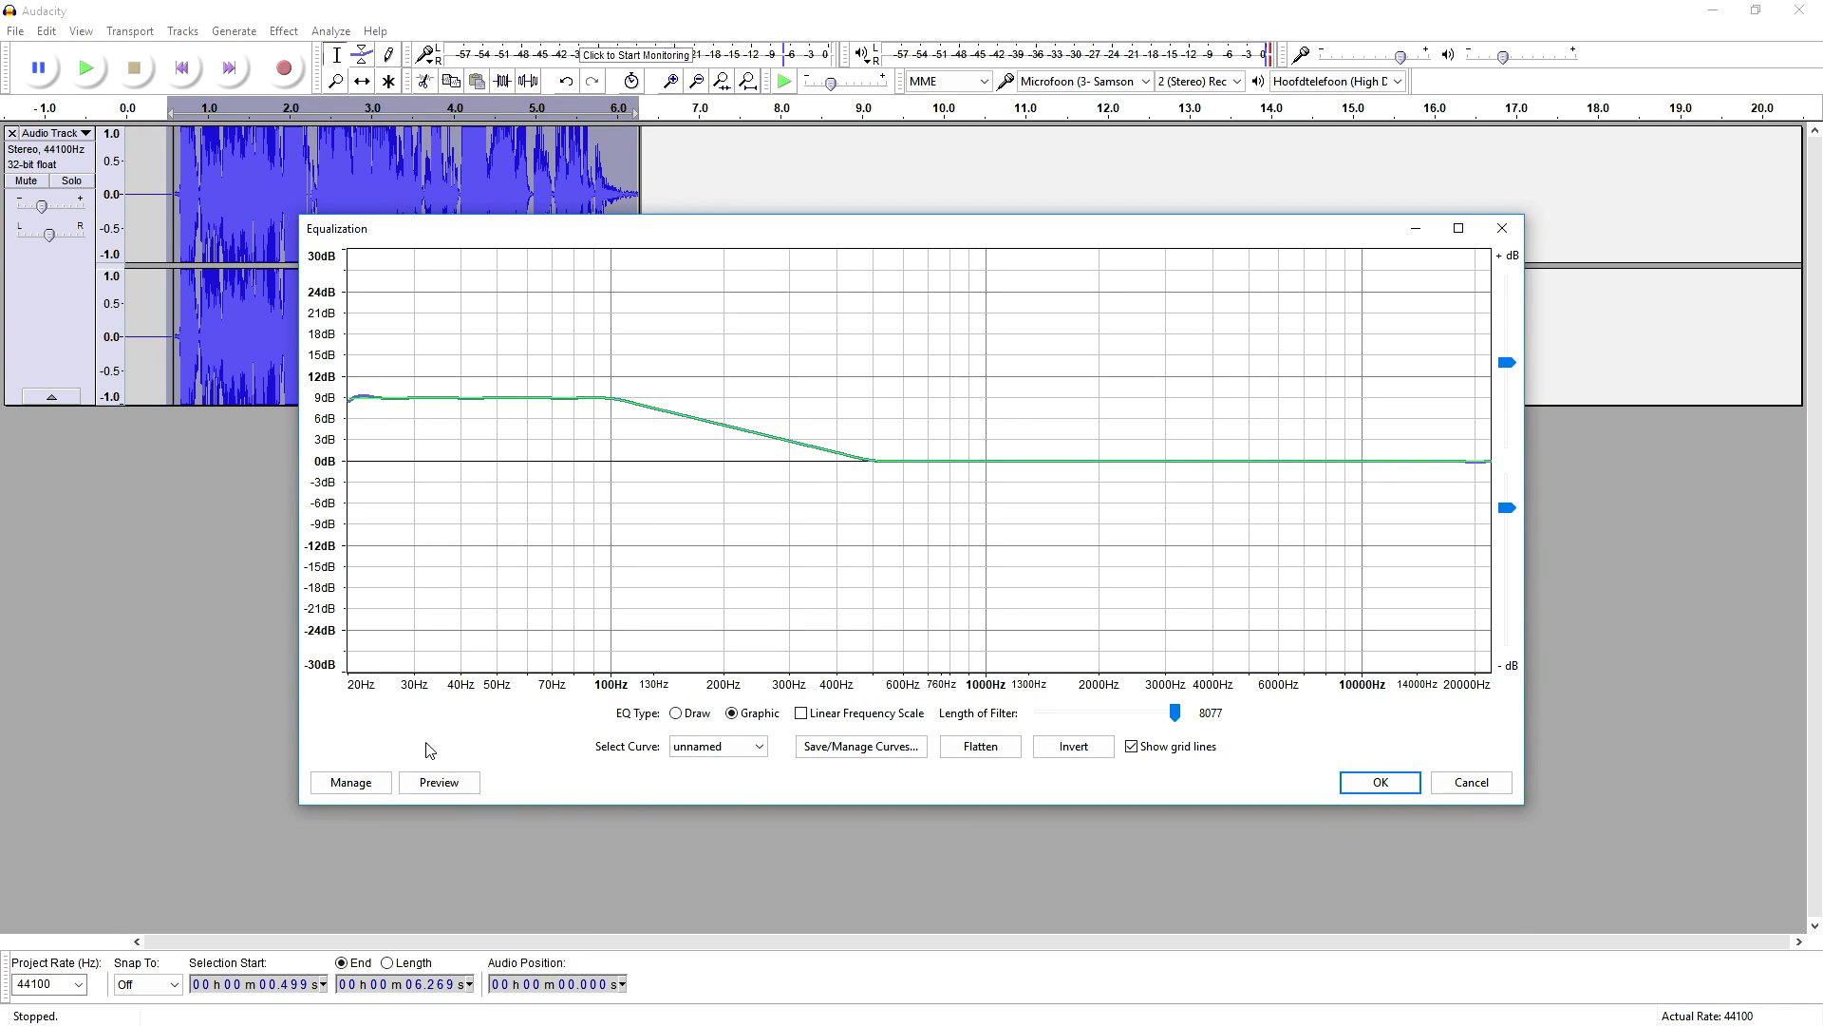
left_click(753, 746)
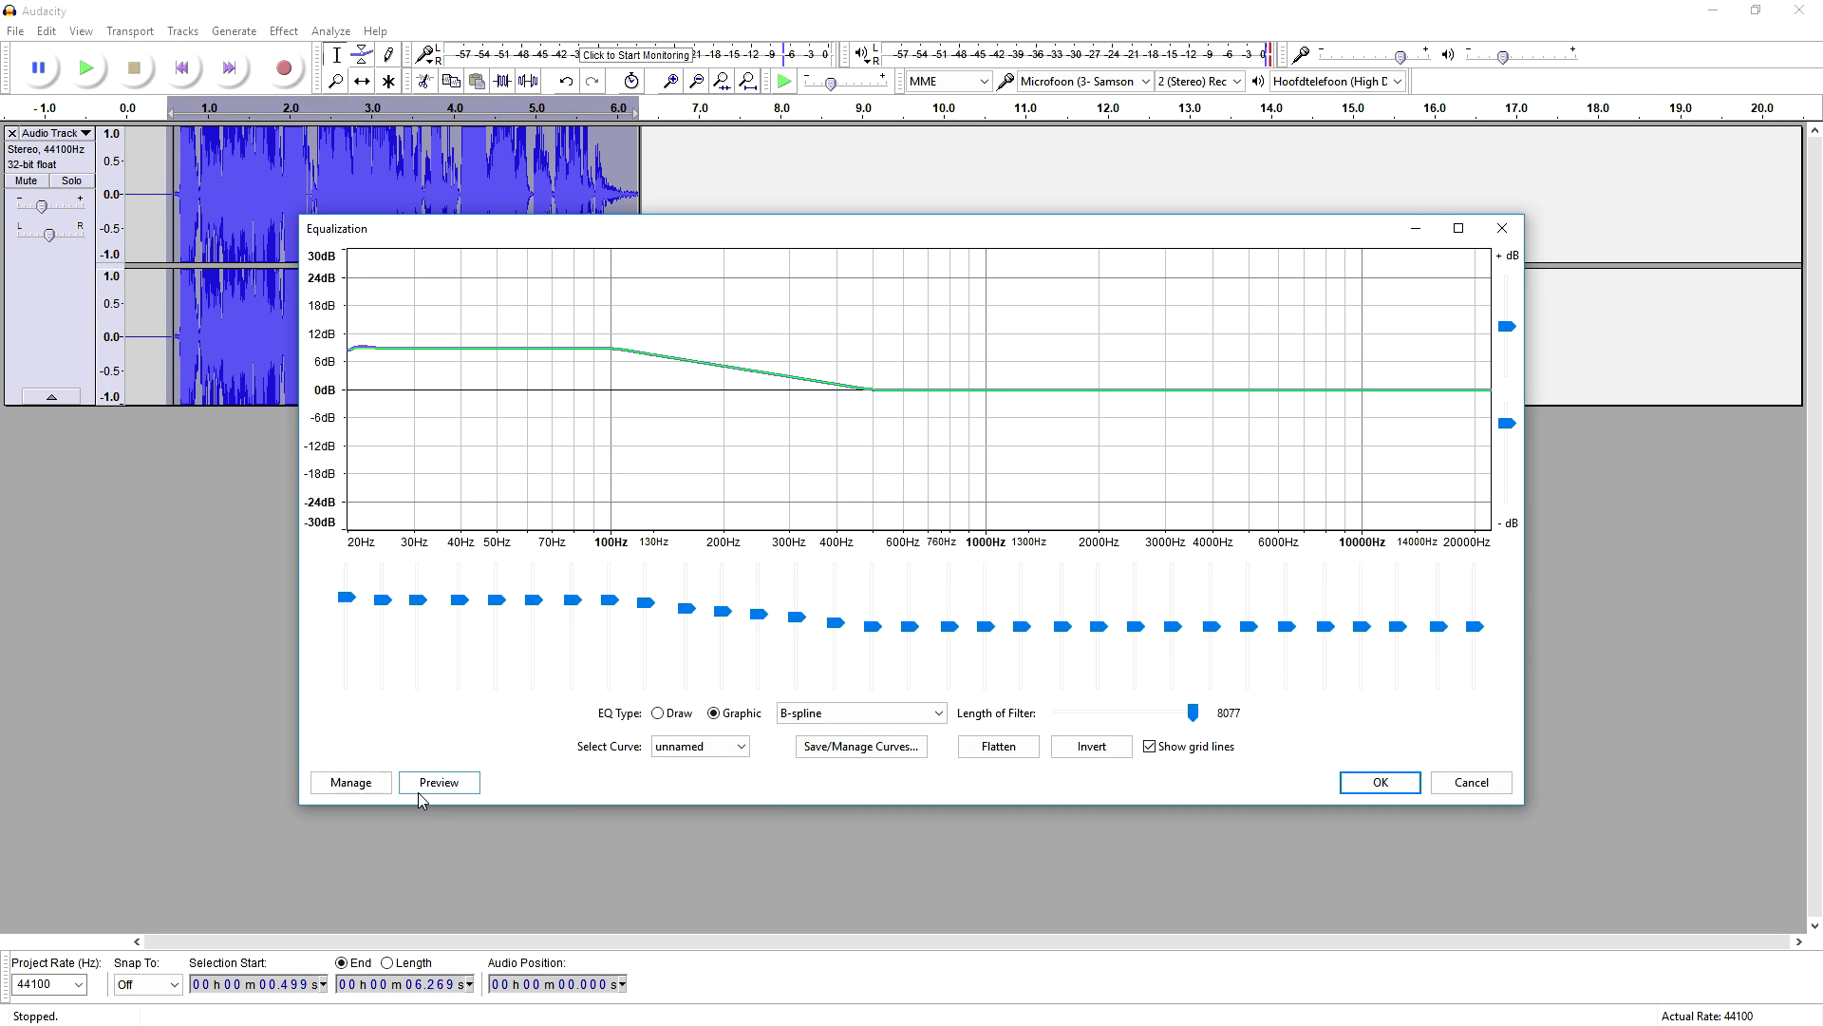
left_click(461, 789)
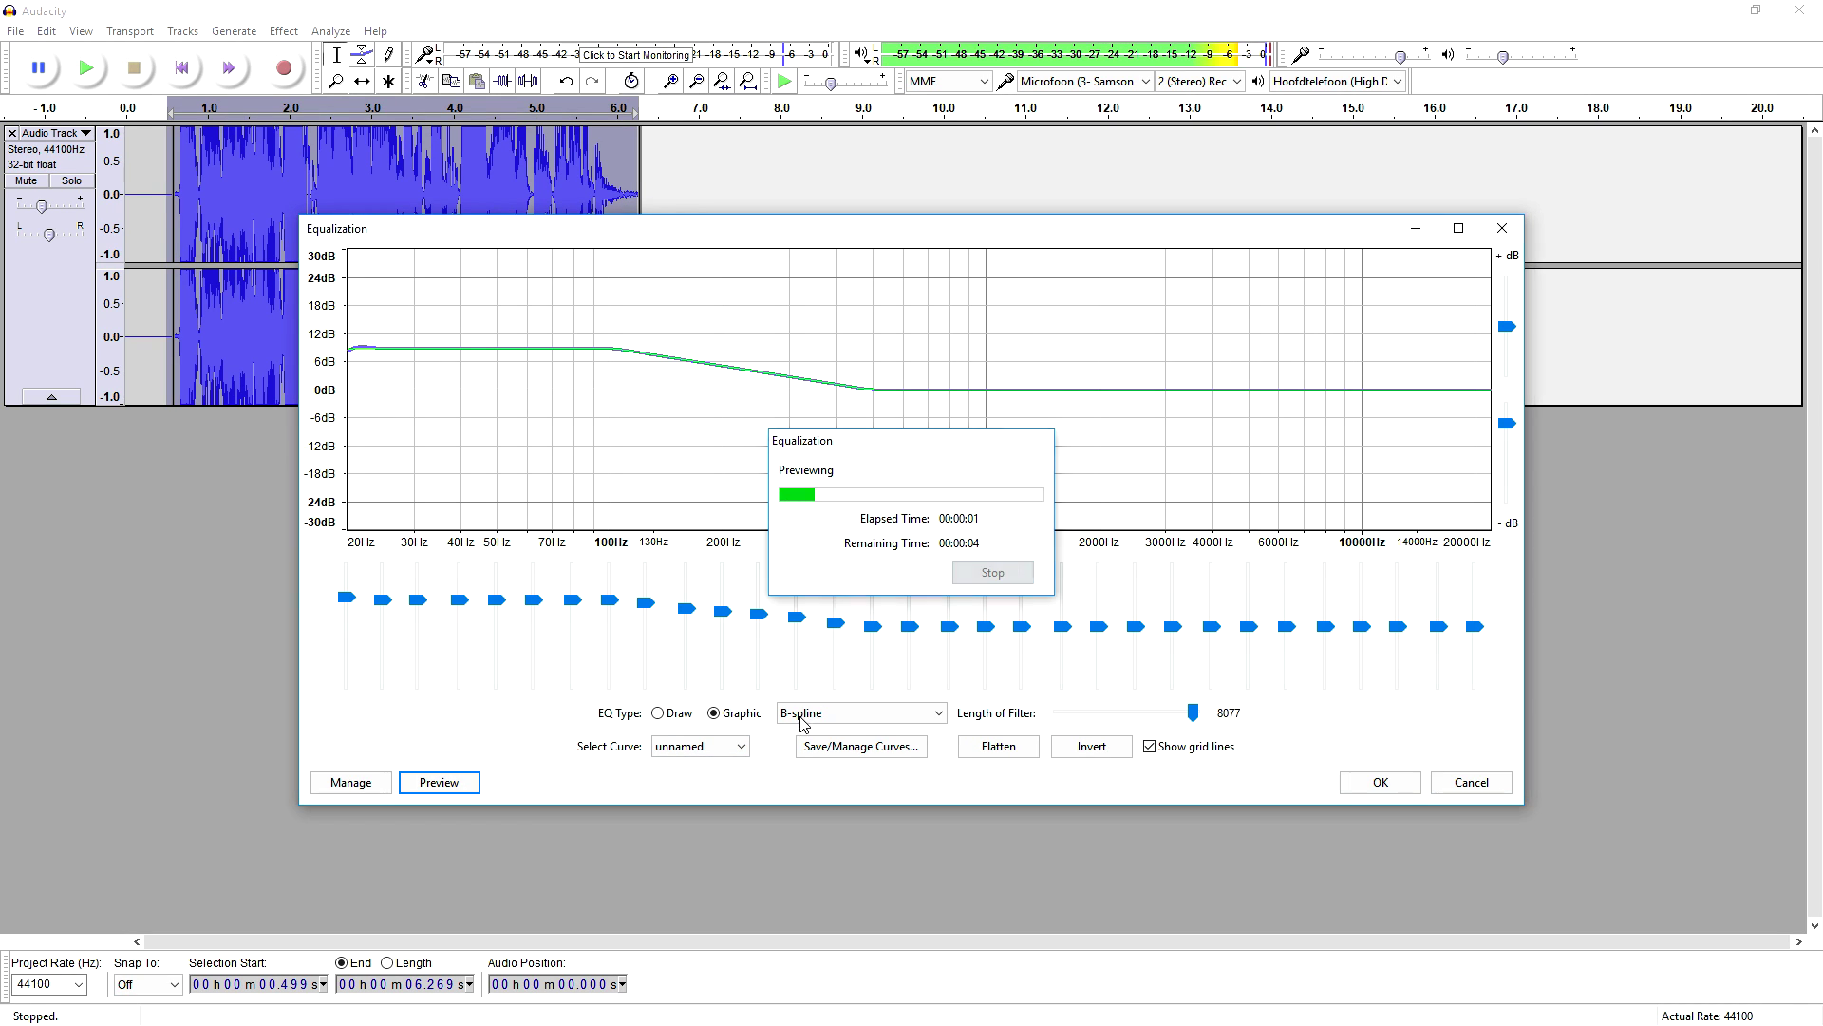
left_click(721, 747)
left_click(707, 808)
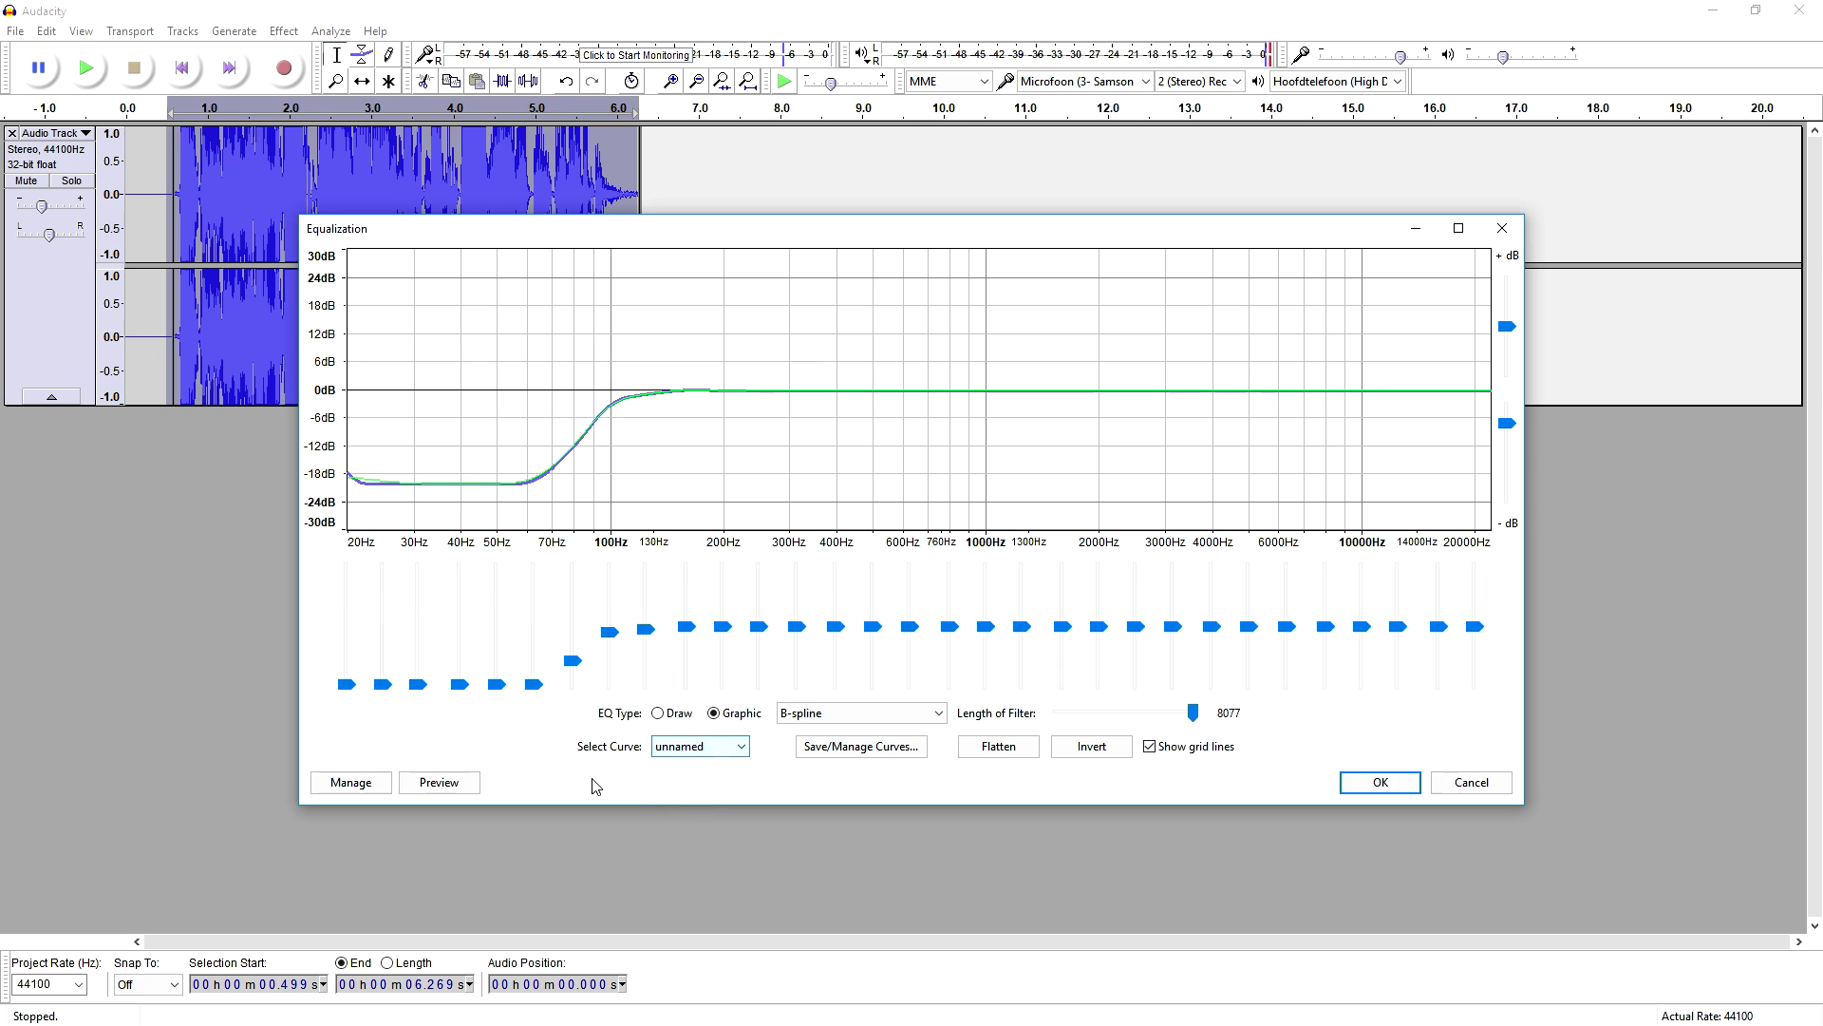
left_click(445, 786)
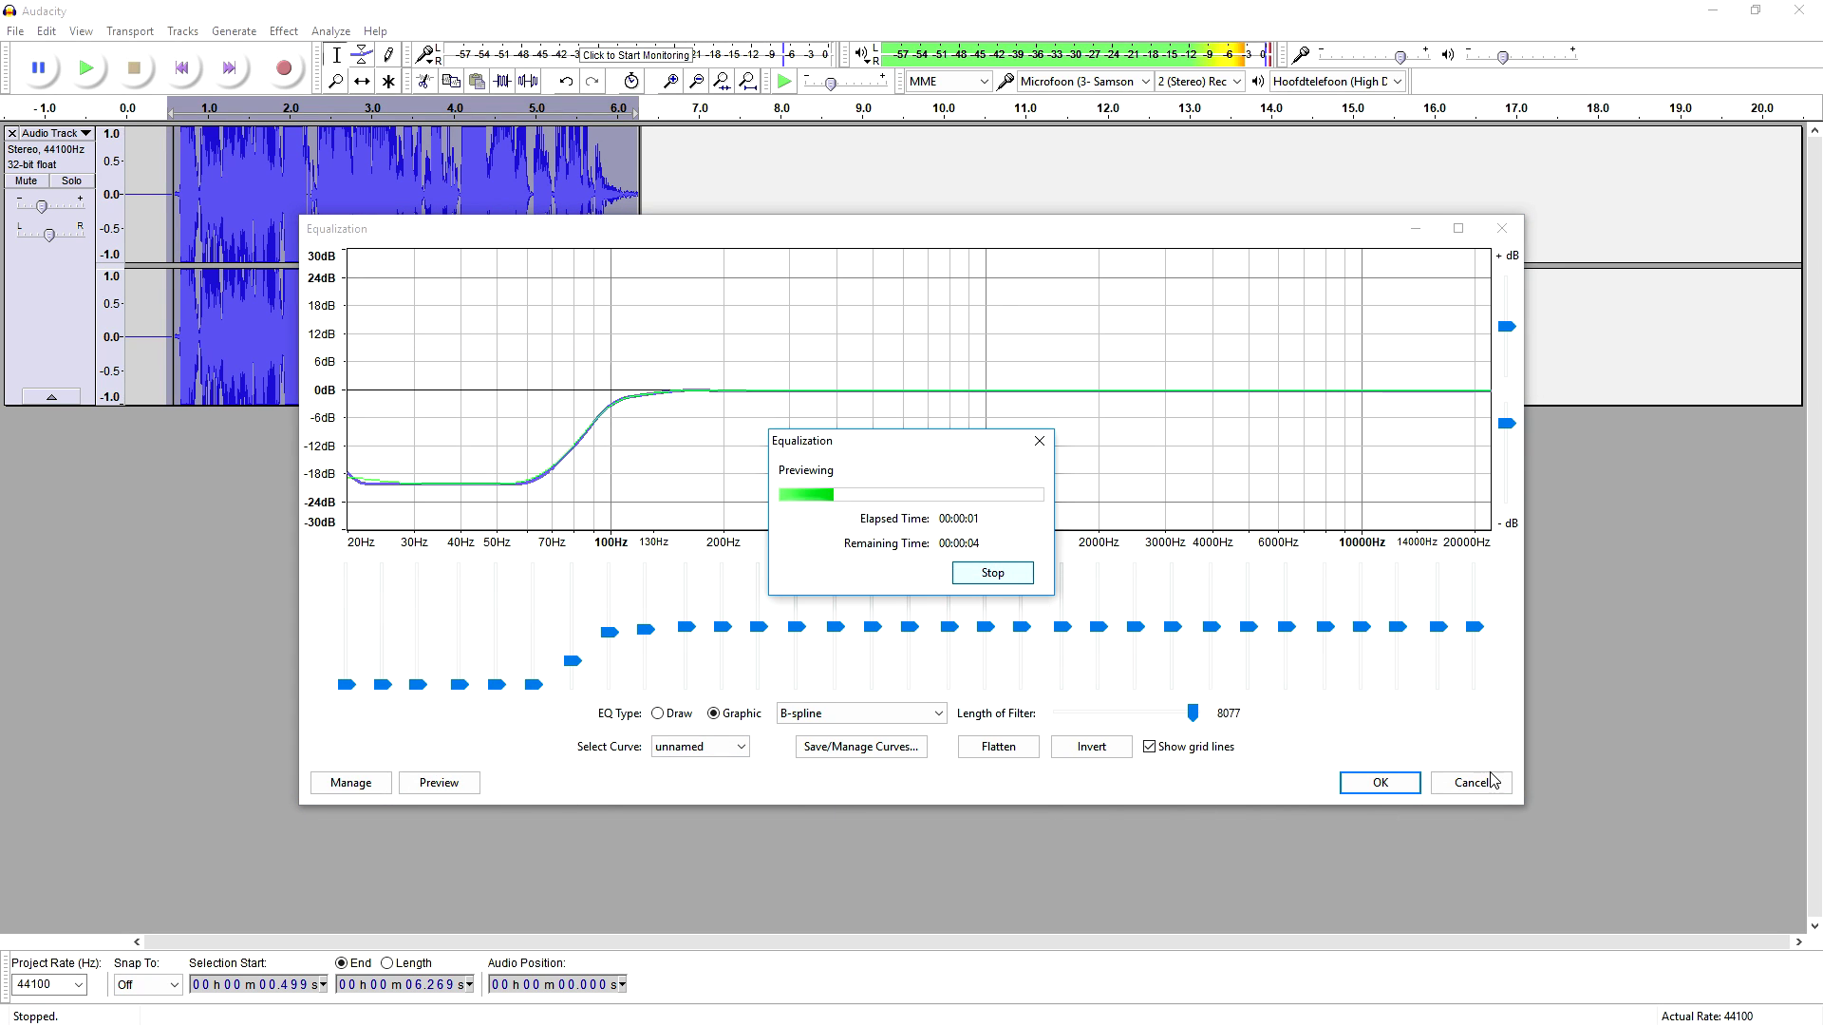
left_click(992, 573)
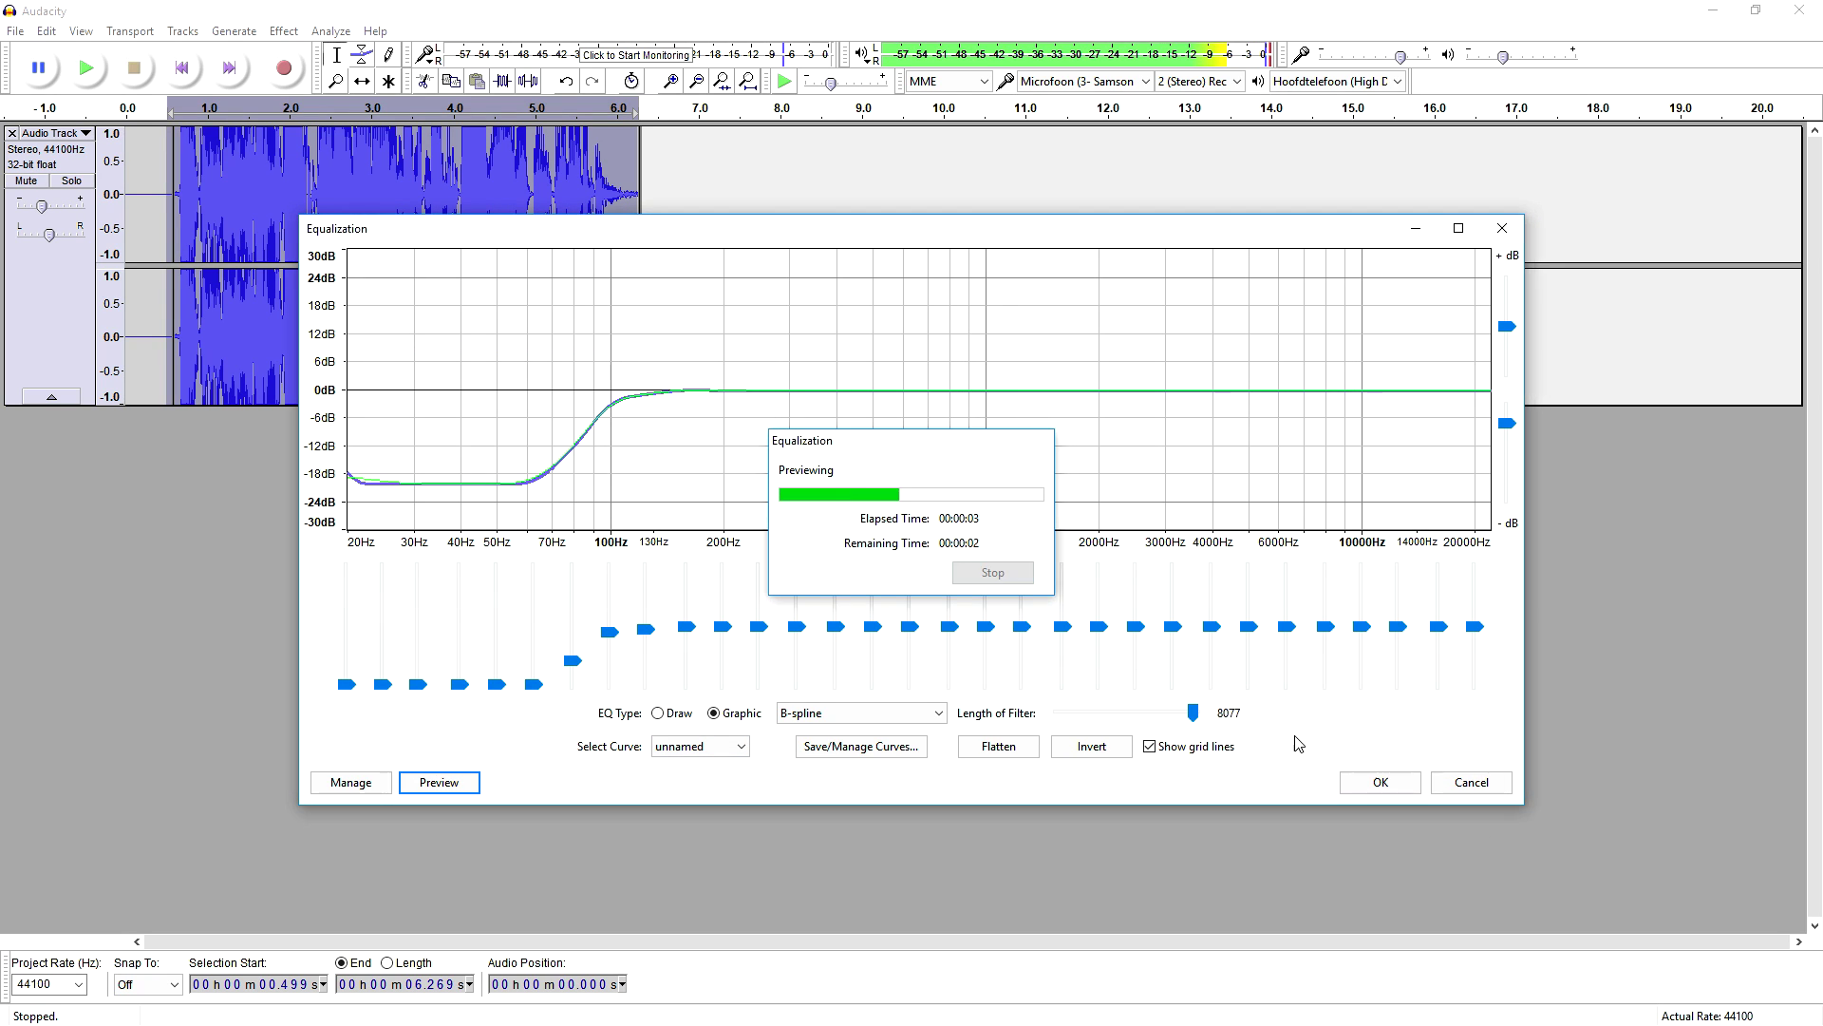
left_click(1380, 783)
left_click(284, 31)
key("Escape")
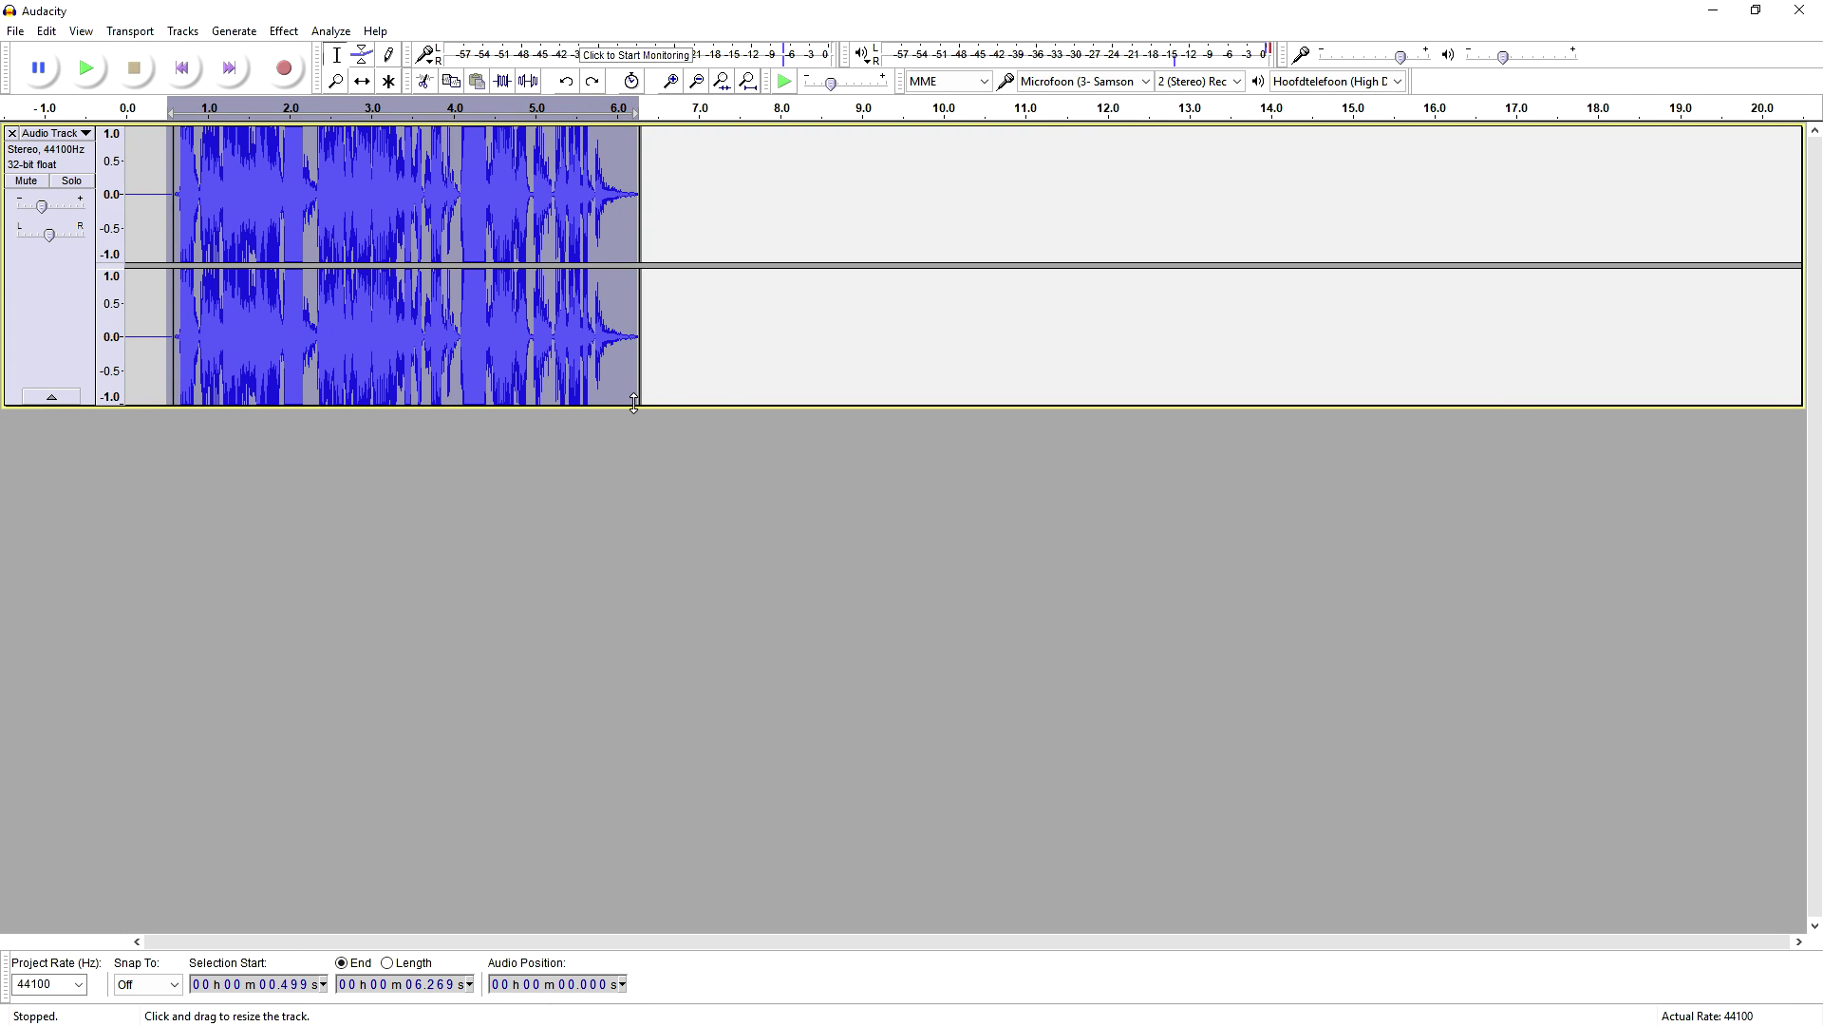